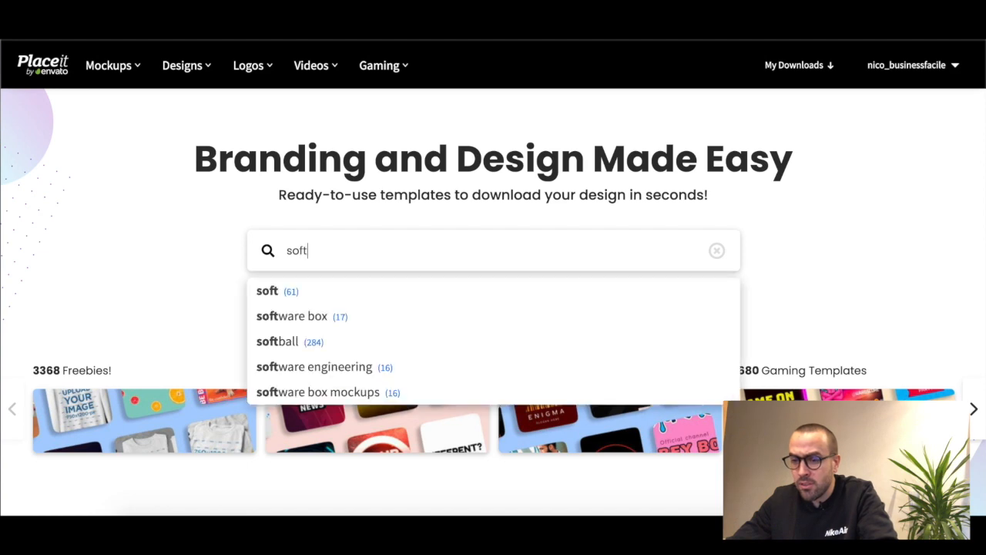
Search the Placeit templates for "software box" and open the mockup of the box standing over a transparent backdrop
{"action": "left_click", "coordinate": [365, 318]}
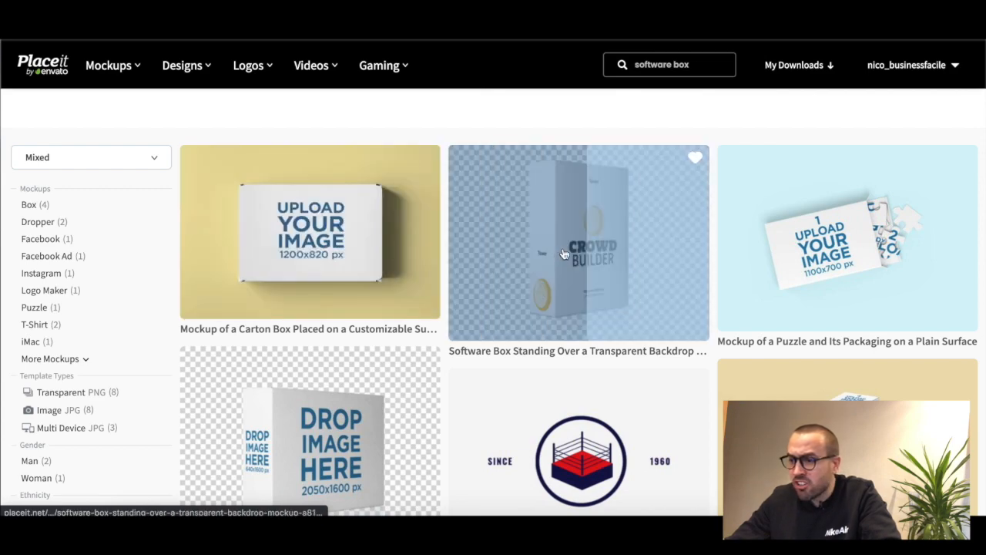
{"action": "scroll", "coordinate": [558, 251], "scroll_direction": "down", "scroll_amount": 5}
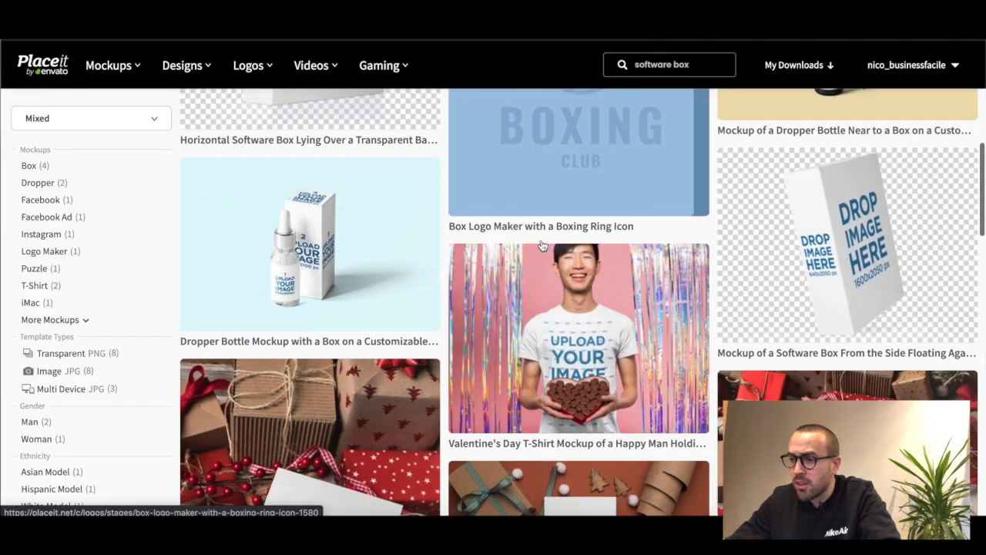
{"action": "scroll", "coordinate": [904, 235], "scroll_direction": "down", "scroll_amount": 3}
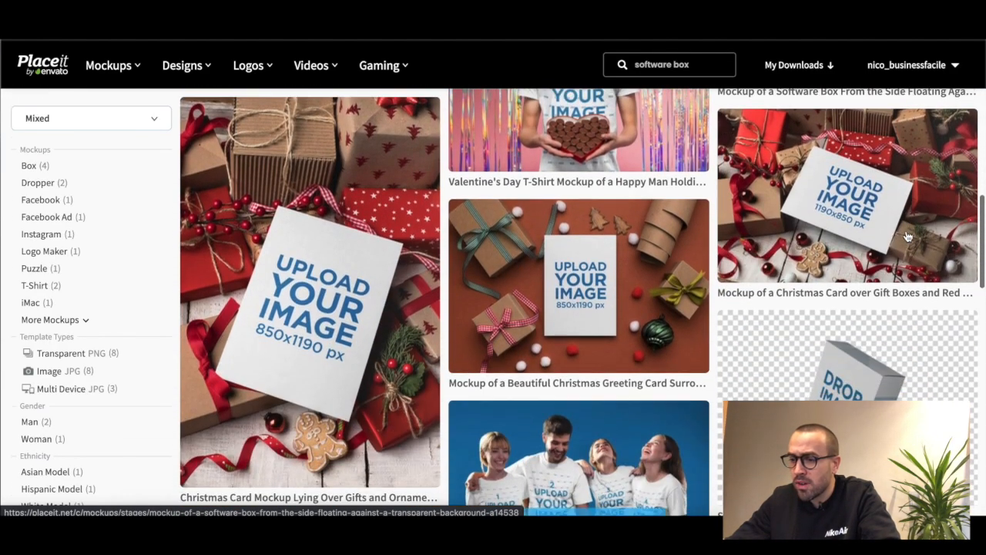
{"action": "scroll", "coordinate": [908, 236], "scroll_direction": "down", "scroll_amount": 5}
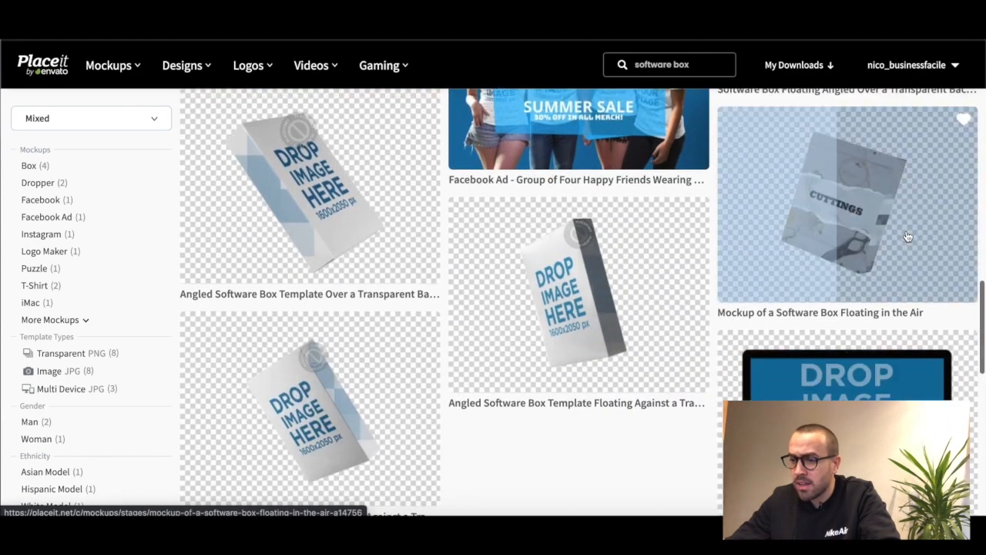
{"action": "scroll", "coordinate": [907, 231], "scroll_direction": "down", "scroll_amount": 1}
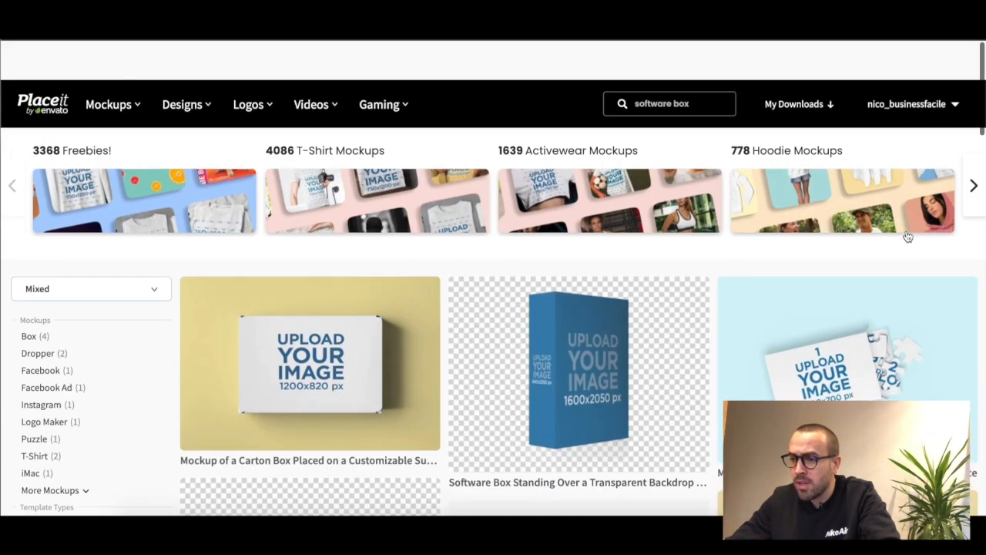
{"action": "scroll", "coordinate": [907, 231], "scroll_direction": "down", "scroll_amount": 2}
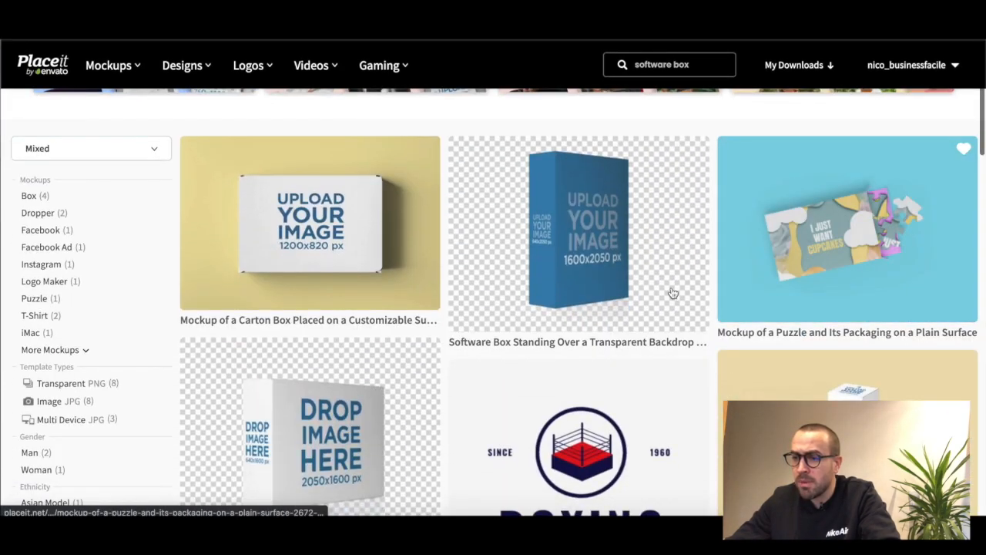
{"action": "left_click", "coordinate": [565, 245]}
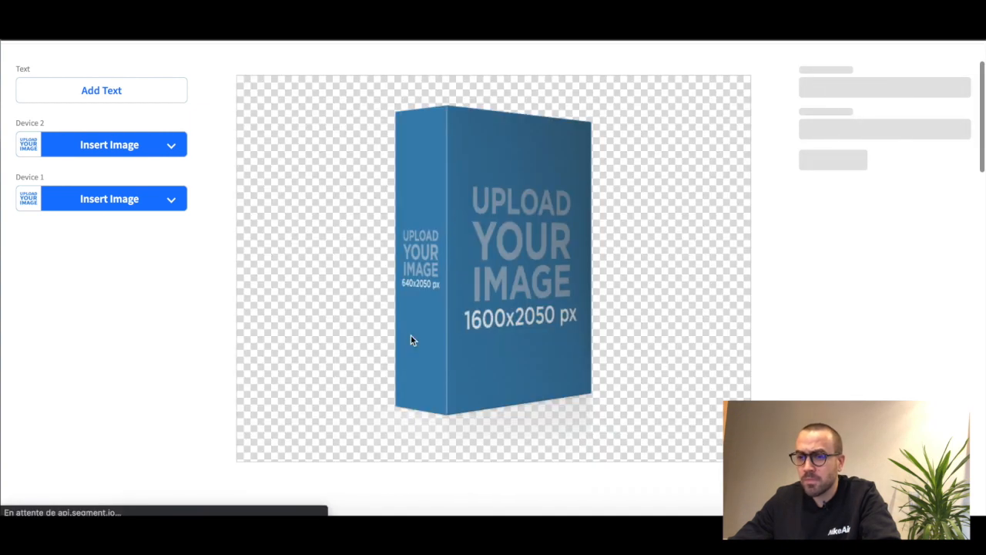
{"action": "scroll", "coordinate": [431, 355], "scroll_direction": "up", "scroll_amount": 2}
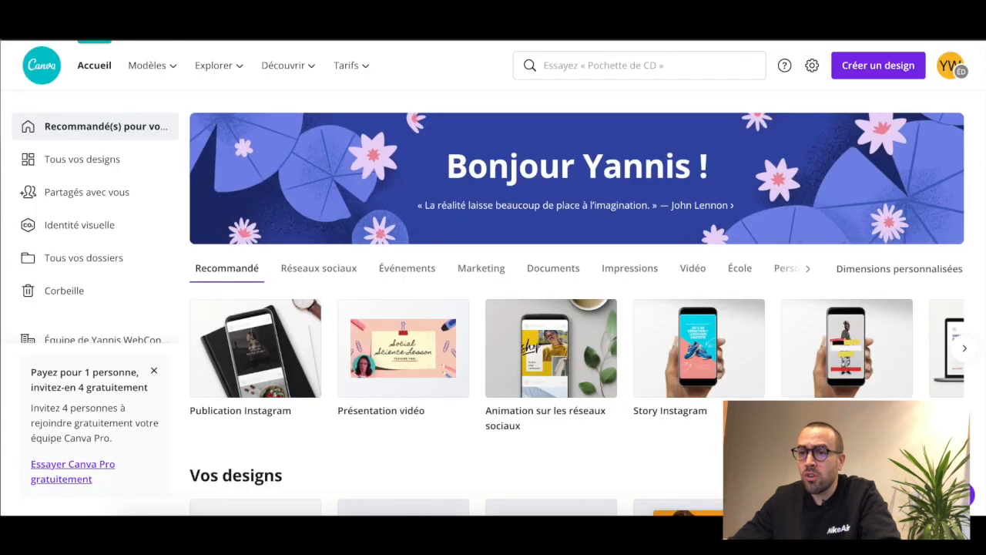
In Canva, search for "livre", choose the Couverture de livre format, and create a blank book cover
{"action": "left_click", "coordinate": [655, 61]}
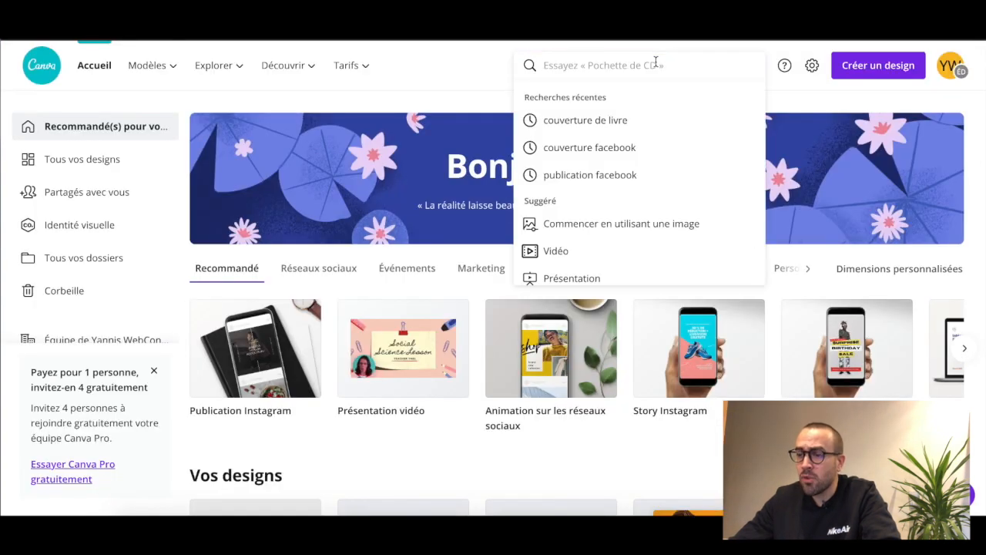
{"action": "type", "text": "livre"}
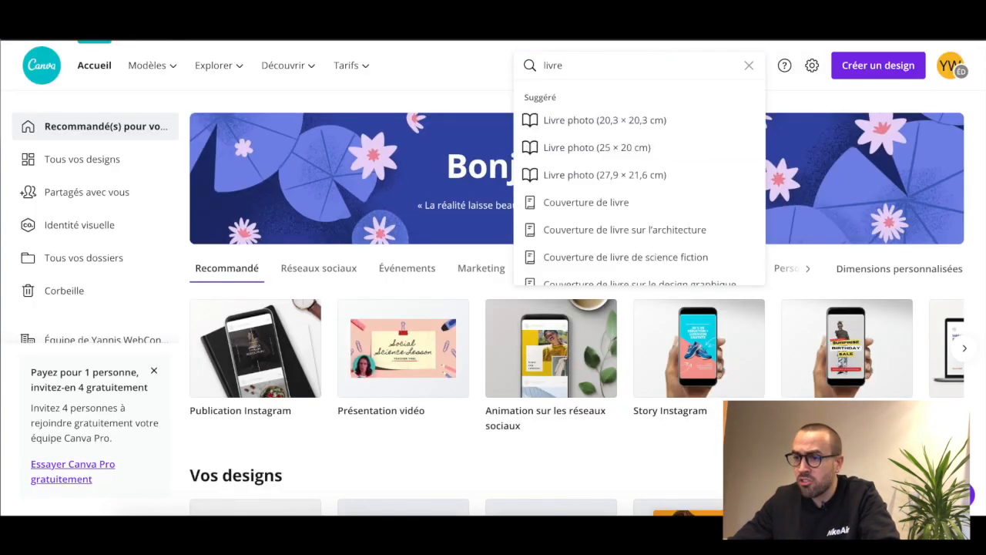
{"action": "left_click", "coordinate": [618, 205]}
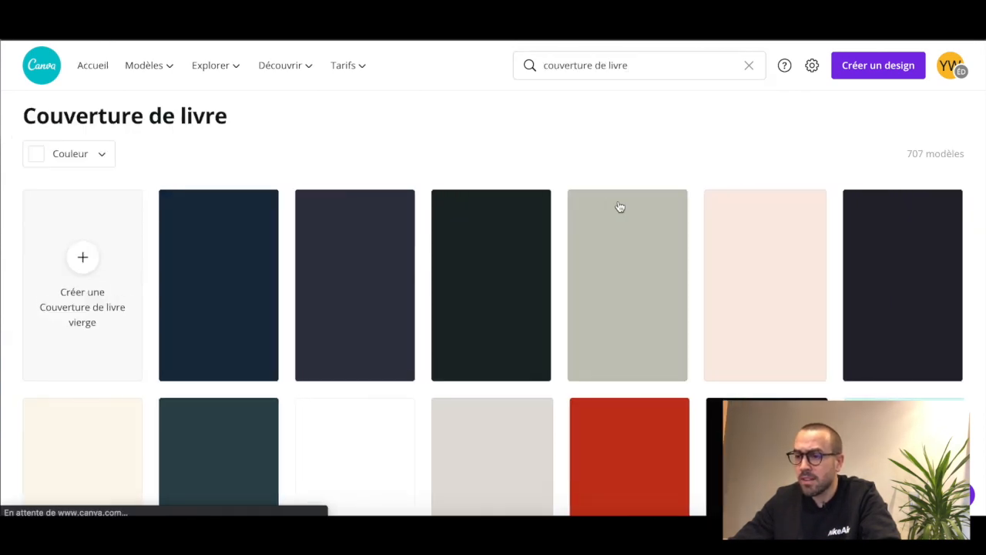
{"action": "left_click", "coordinate": [92, 273]}
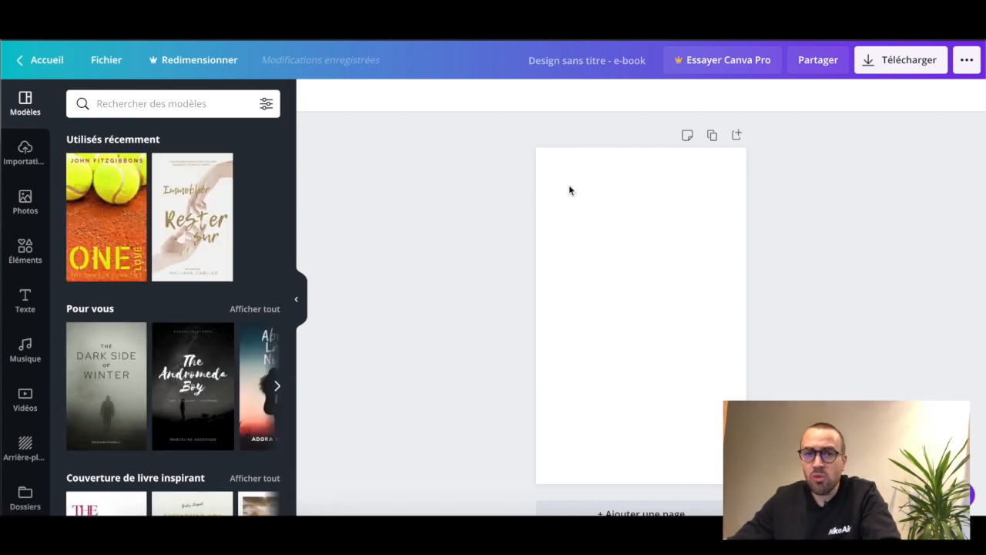
Try the "The Gift of Love" and "The Watcher in the Woods" templates on the cover, and undo both
{"action": "scroll", "coordinate": [179, 276], "scroll_direction": "down", "scroll_amount": 7}
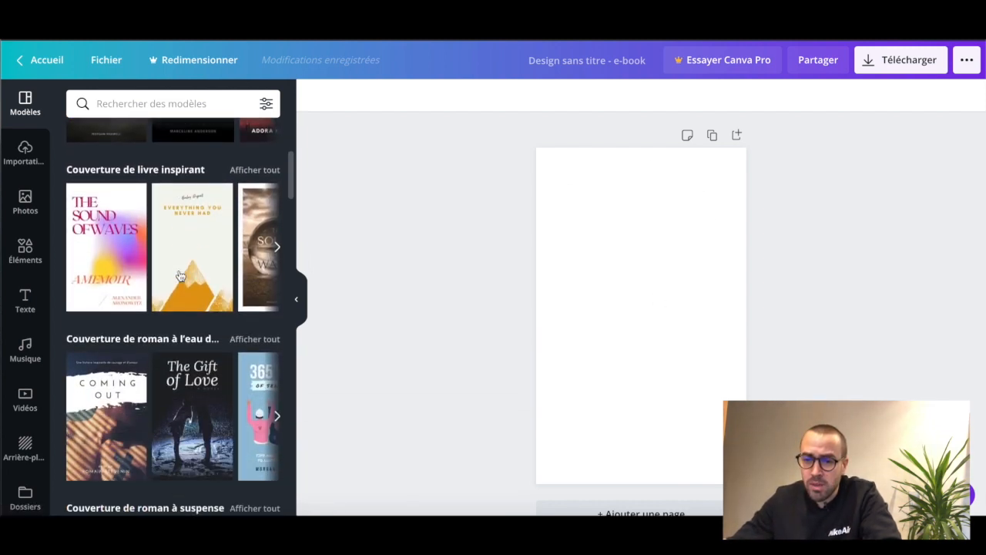
{"action": "left_click", "coordinate": [191, 224]}
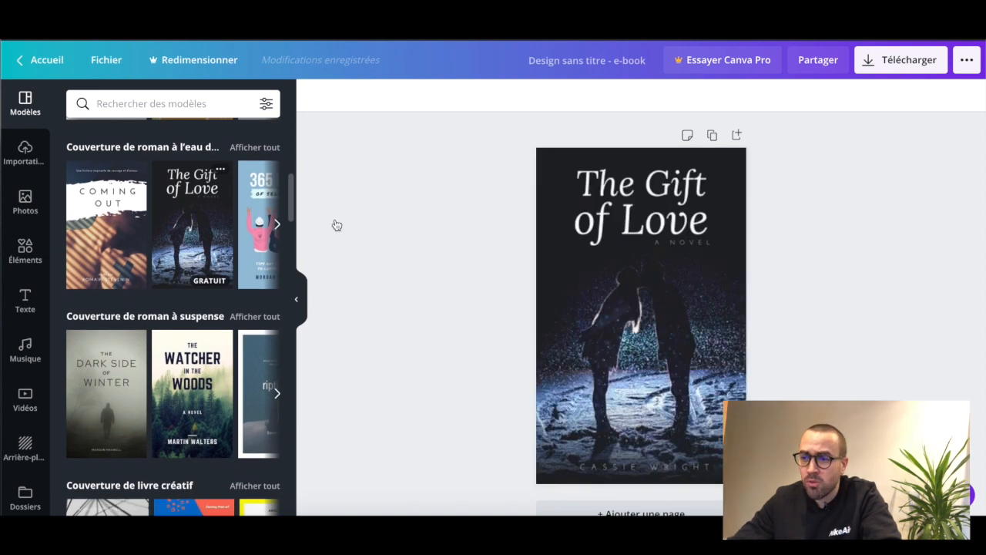
{"action": "left_click", "coordinate": [656, 286]}
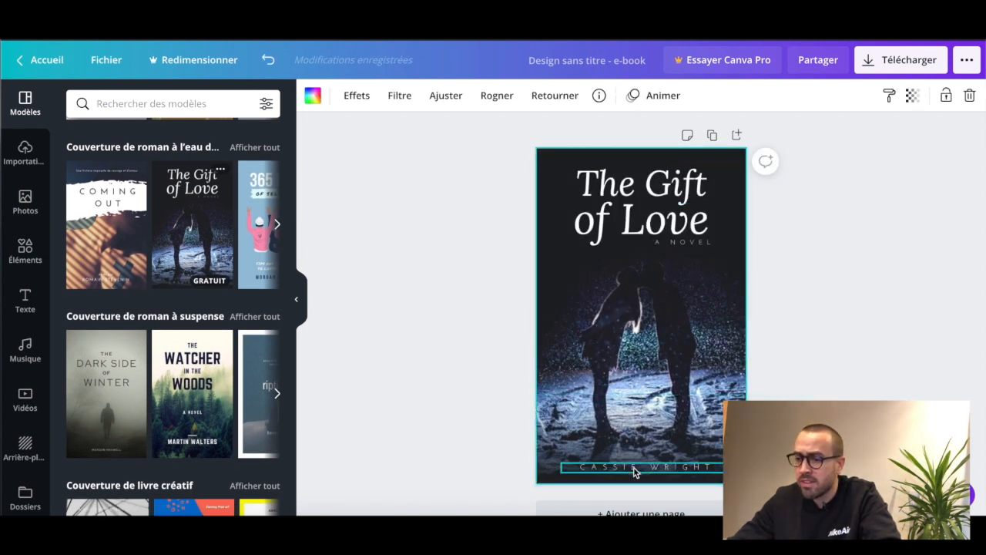
{"action": "left_click", "coordinate": [196, 404]}
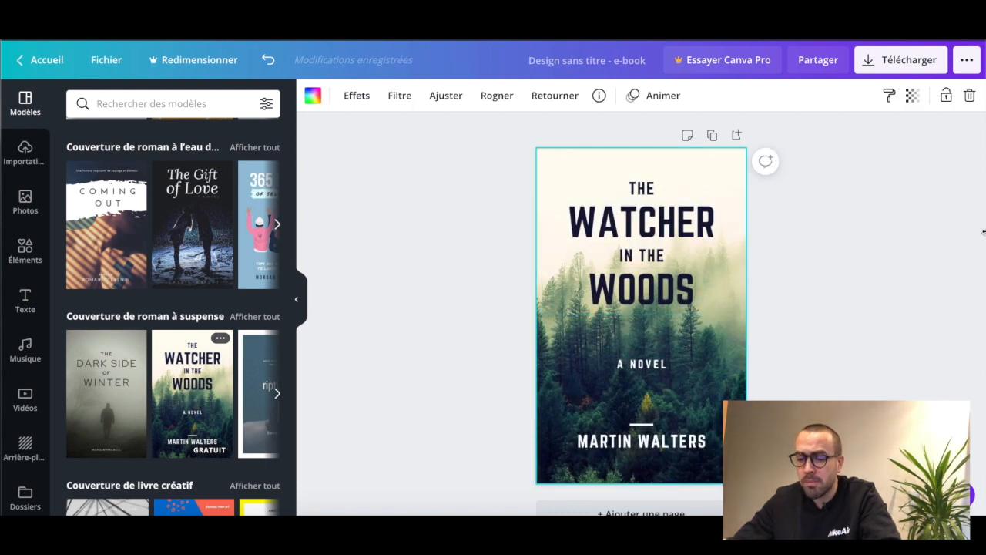
{"action": "key", "text": "ctrl+z"}
{"action": "key", "text": "ctrl+z"}
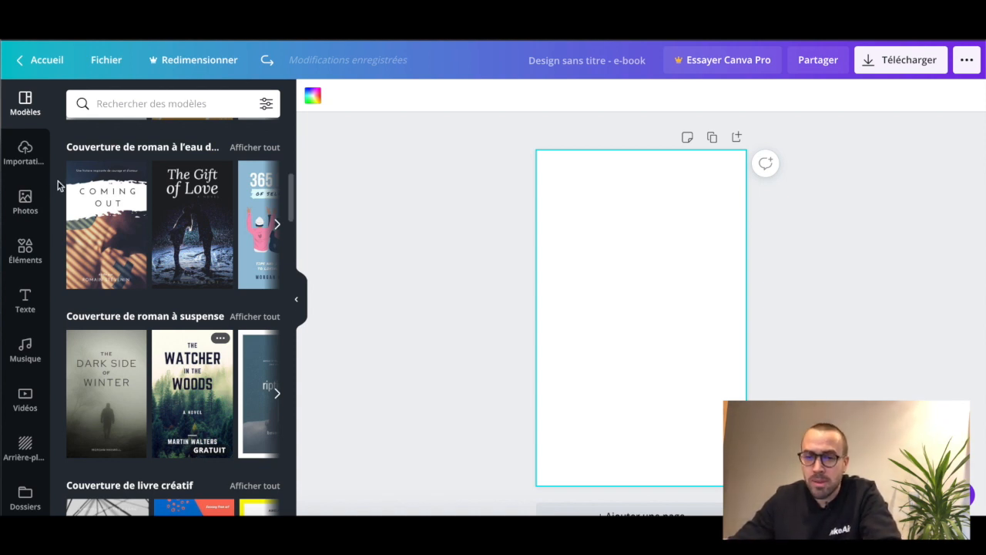
Set the page background to the dark blue default colour
{"action": "left_click", "coordinate": [313, 99]}
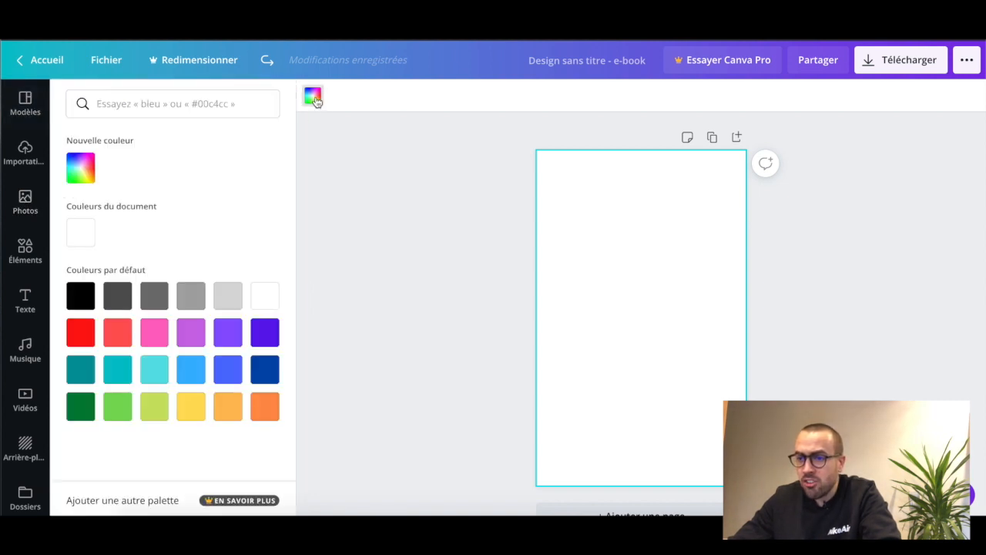
{"action": "left_click", "coordinate": [261, 377]}
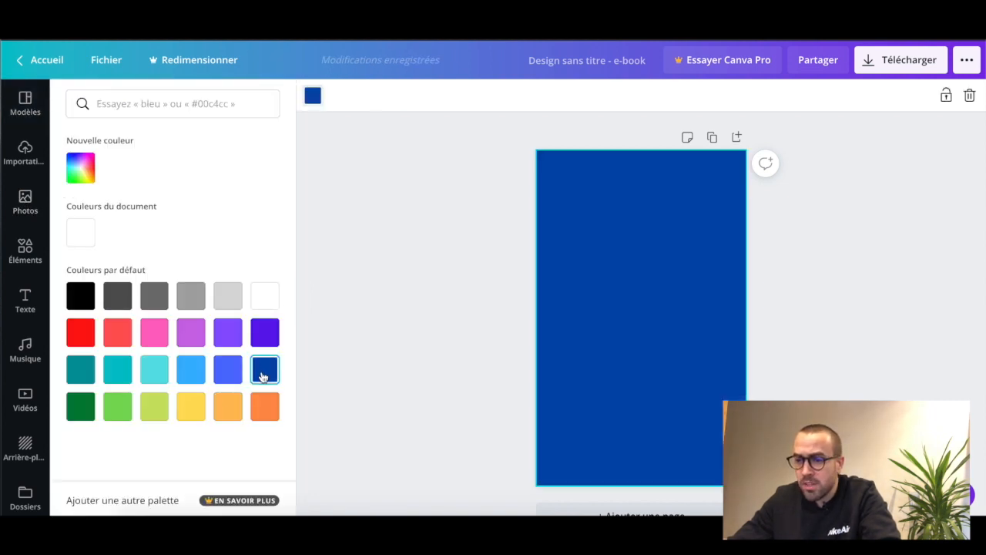
{"action": "left_click", "coordinate": [484, 308]}
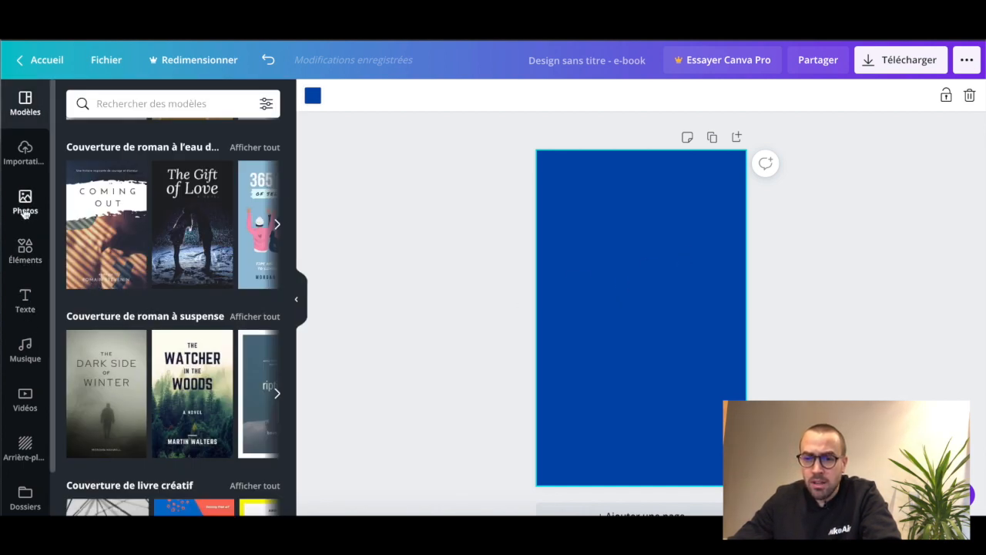
Place the uploaded abstract light-swirl image on the cover and enlarge it until it fills the whole page
{"action": "left_click", "coordinate": [24, 158]}
{"action": "left_click_drag", "start_coordinate": [124, 172], "coordinate": [583, 195]}
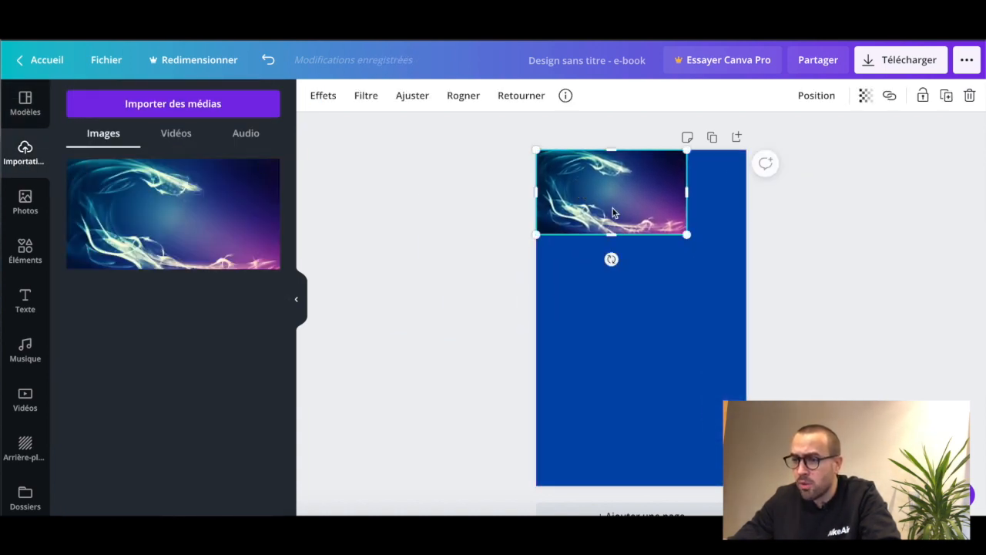
{"action": "left_click_drag", "start_coordinate": [687, 236], "coordinate": [983, 438]}
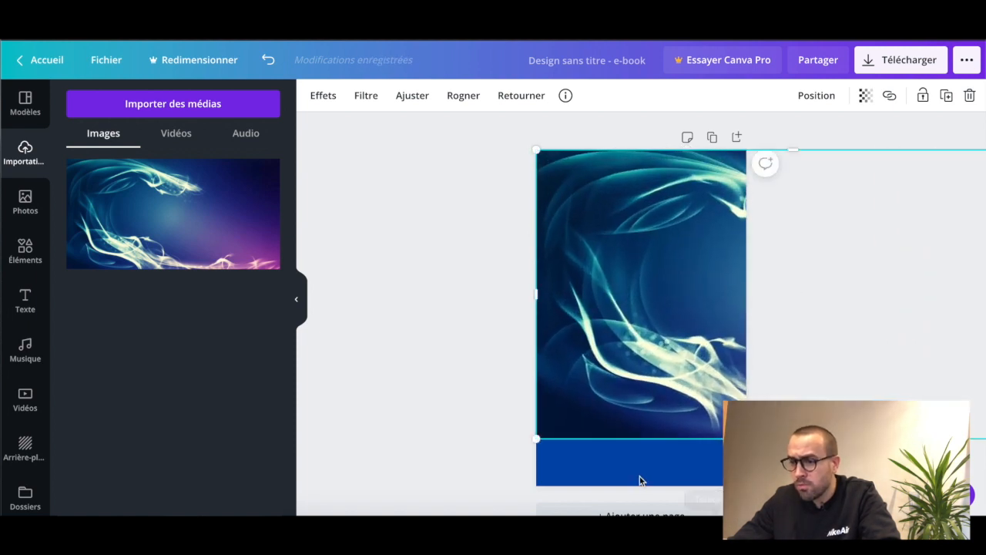
{"action": "left_click_drag", "start_coordinate": [530, 449], "coordinate": [439, 497]}
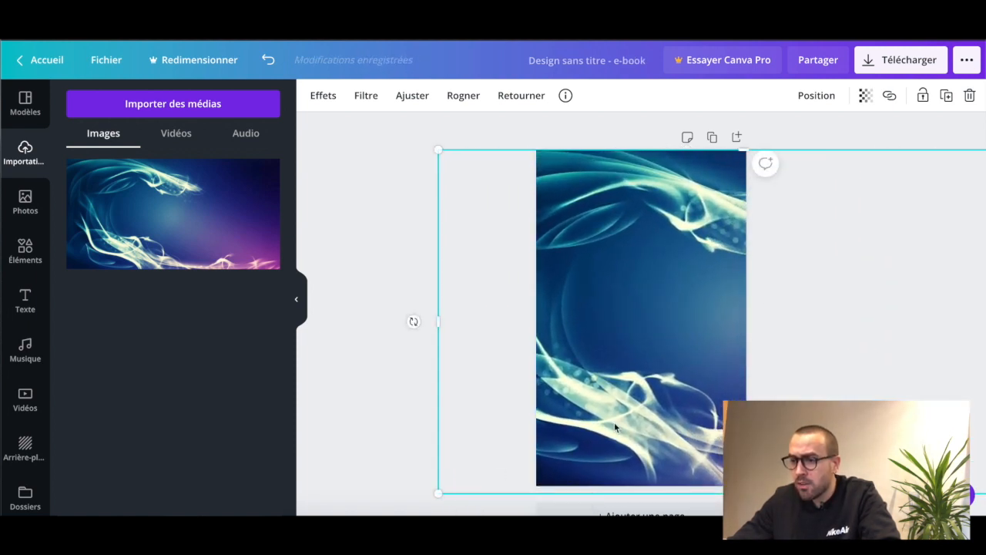
Set the swirl image's transparency to 32 so the blue background shows through
{"action": "left_click", "coordinate": [864, 98]}
{"action": "left_click_drag", "start_coordinate": [827, 135], "coordinate": [768, 135]}
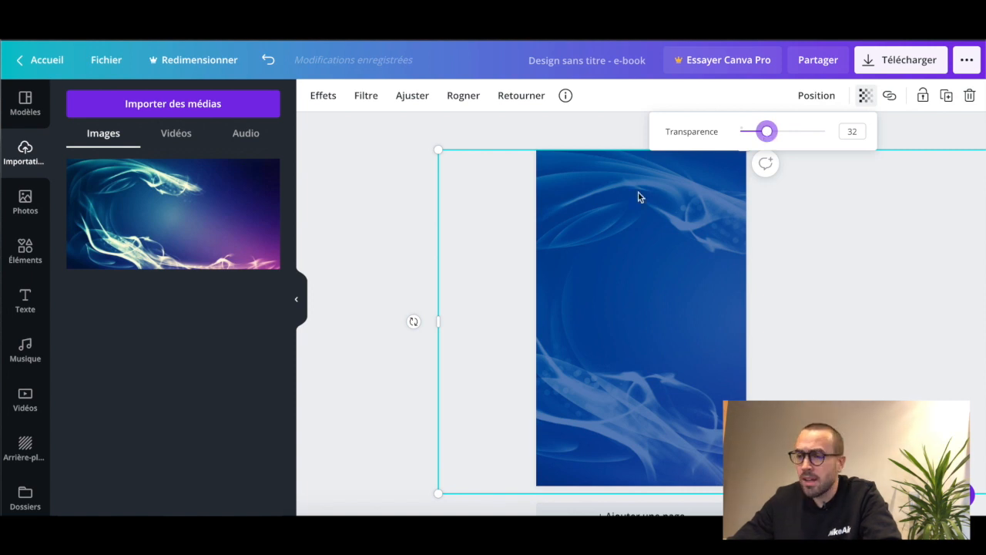
{"action": "left_click", "coordinate": [389, 161]}
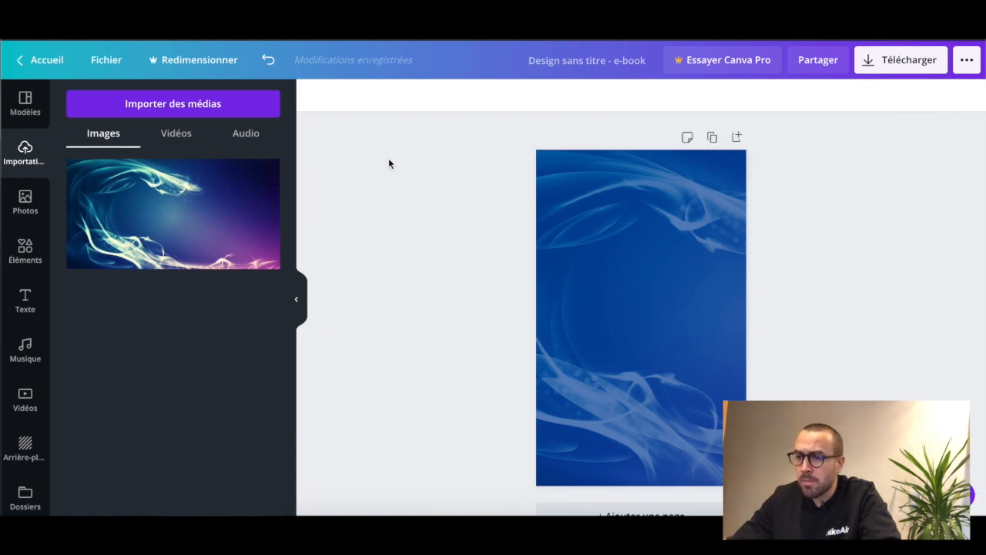
Add a title reading "MODULE 1", enlarge it to size 173, and centre it above the middle of the cover
{"action": "left_click", "coordinate": [26, 301]}
{"action": "left_click", "coordinate": [185, 168]}
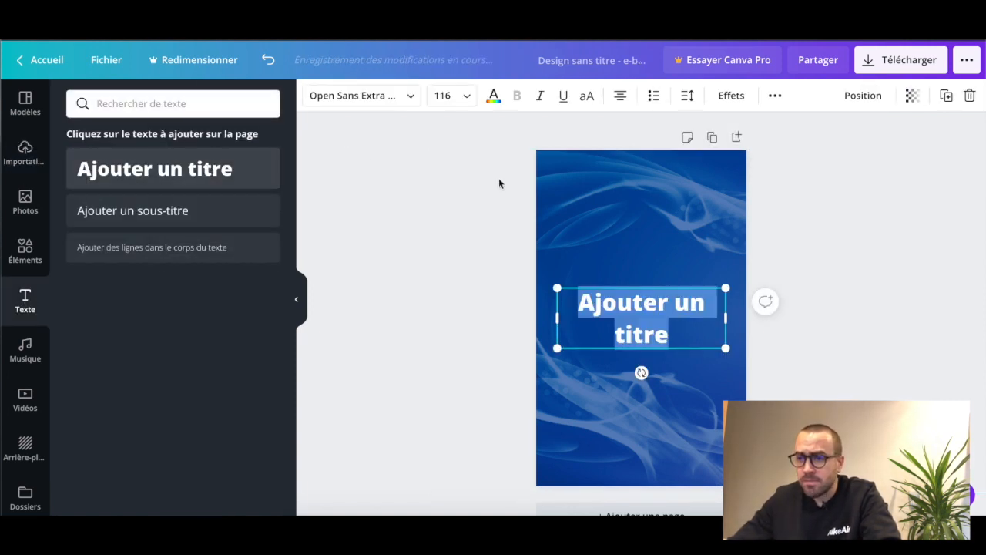
{"action": "type", "text": "MODU"}
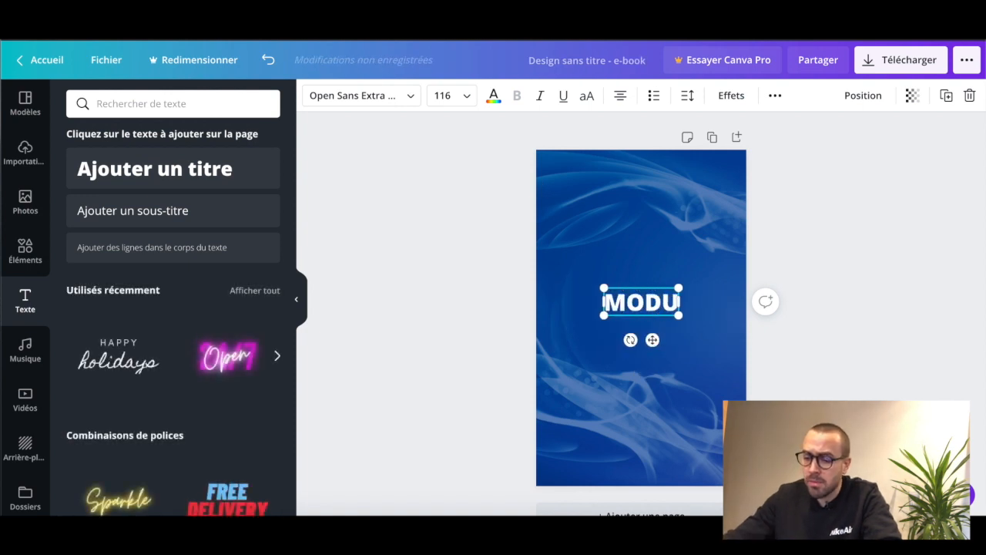
{"action": "type", "text": "LE 1"}
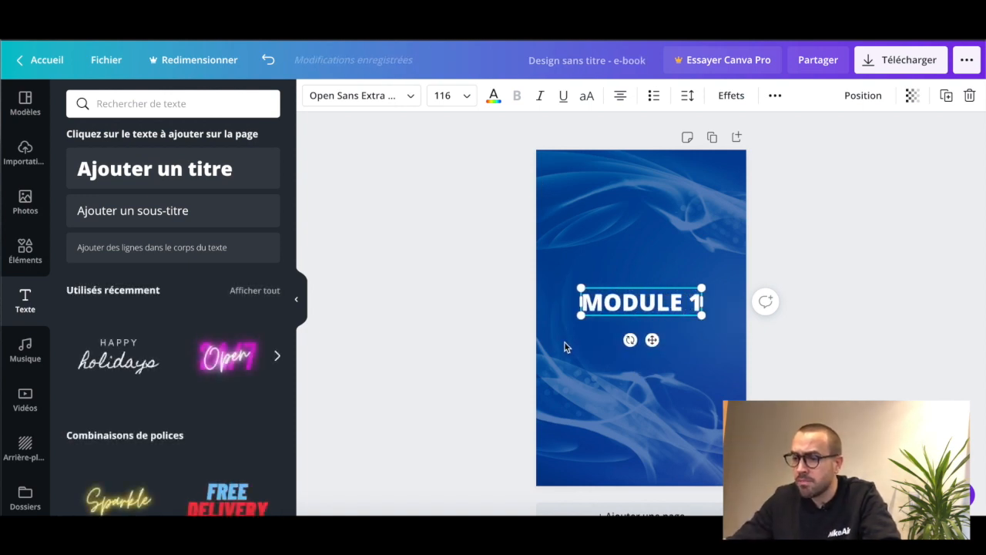
{"action": "left_click_drag", "start_coordinate": [581, 315], "coordinate": [613, 285]}
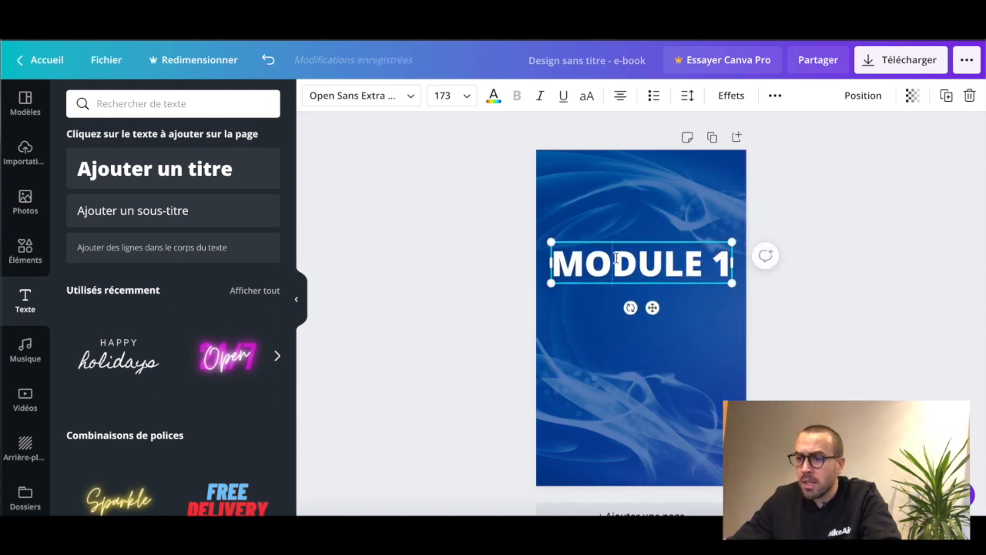
Change the "MODULE 1" title's font to Gagalin, enlarge it to size 253, and centre it horizontally on the cover
{"action": "left_click", "coordinate": [409, 97]}
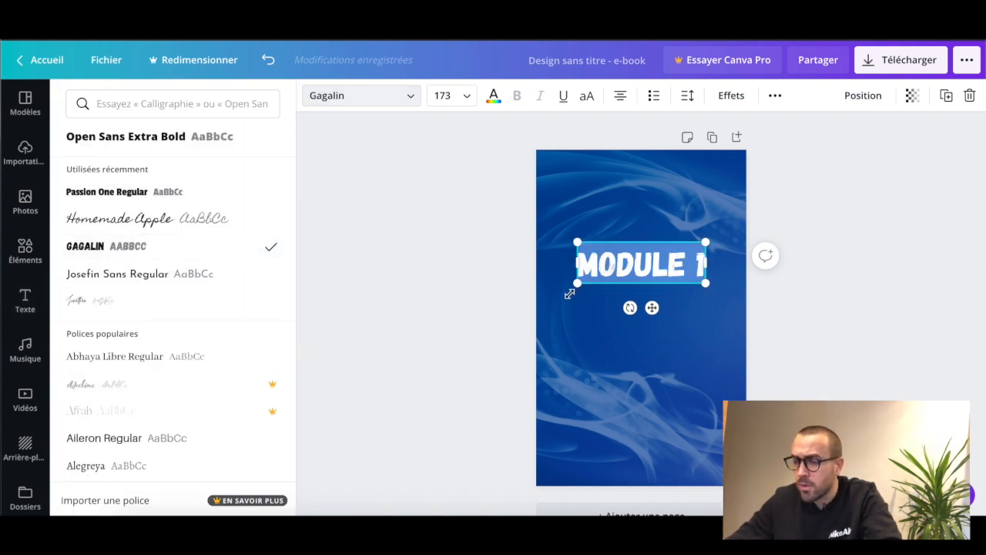
{"action": "left_click_drag", "start_coordinate": [577, 283], "coordinate": [517, 302]}
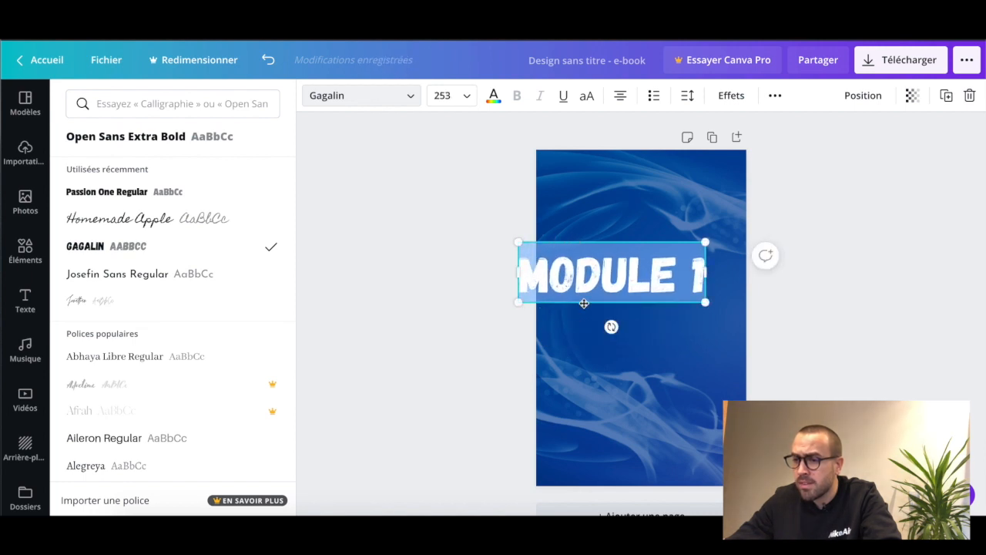
{"action": "left_click_drag", "start_coordinate": [581, 303], "coordinate": [615, 282]}
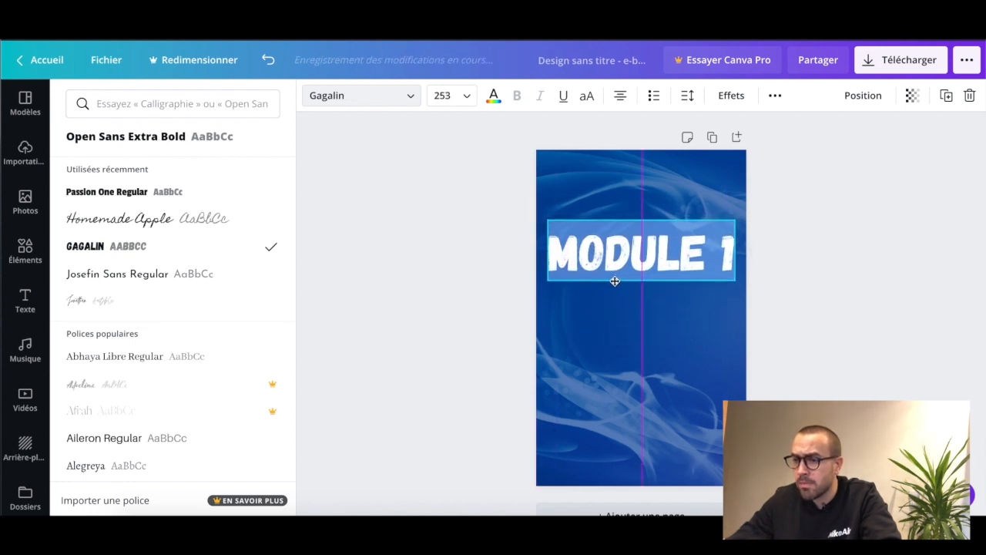
{"action": "left_click", "coordinate": [686, 325]}
{"action": "left_click", "coordinate": [687, 325]}
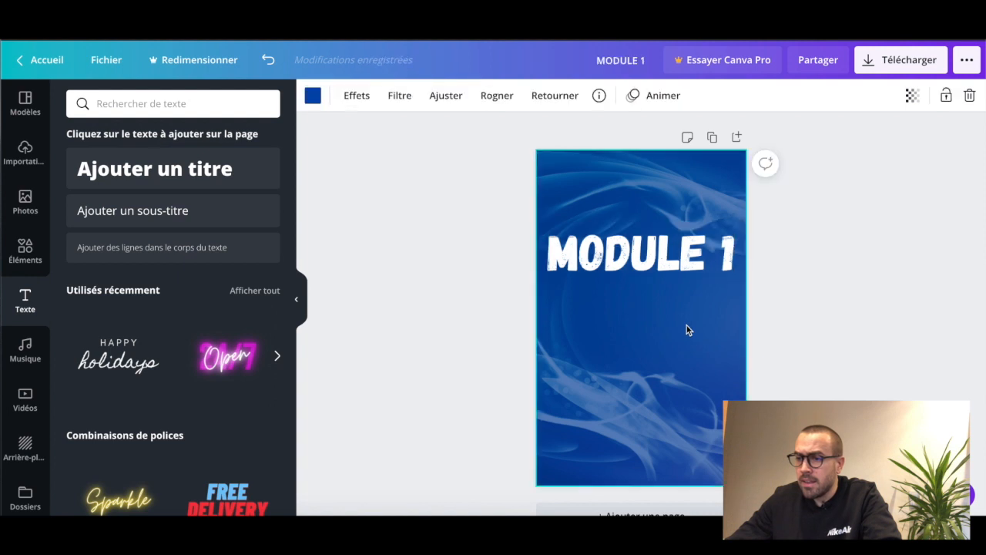
Duplicate the "MODULE 1" title, place the copy just below it, and replace its text with "CREATION D'UN MOCKUP 3D"
{"action": "left_click", "coordinate": [676, 269]}
{"action": "key", "text": "ctrl+d"}
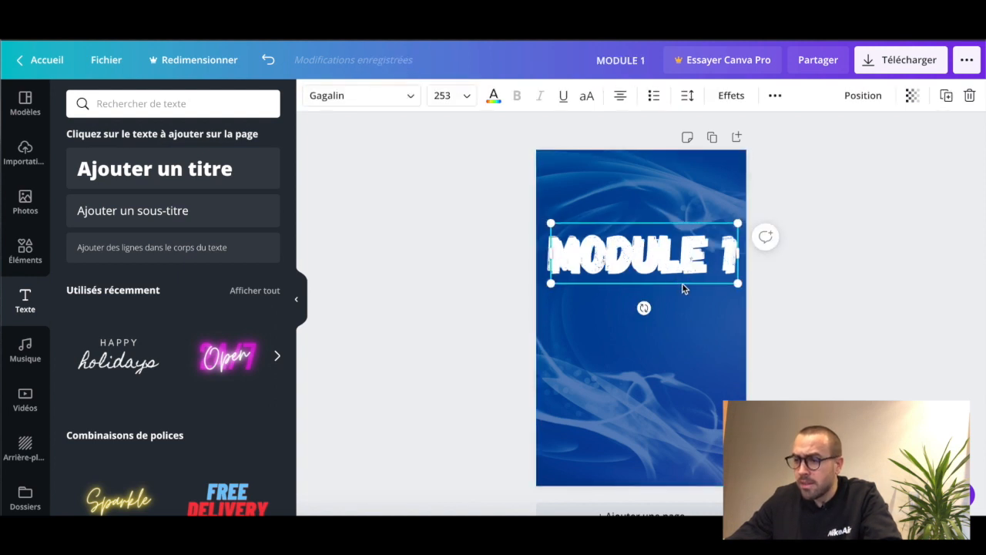
{"action": "left_click_drag", "start_coordinate": [677, 282], "coordinate": [673, 343]}
{"action": "type", "text": "C"}
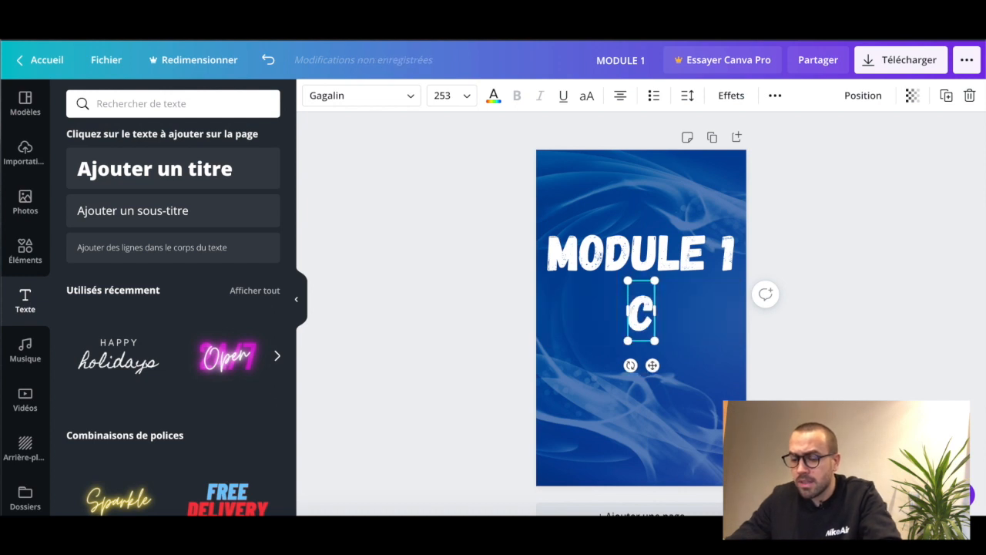
{"action": "type", "text": "REATION D"}
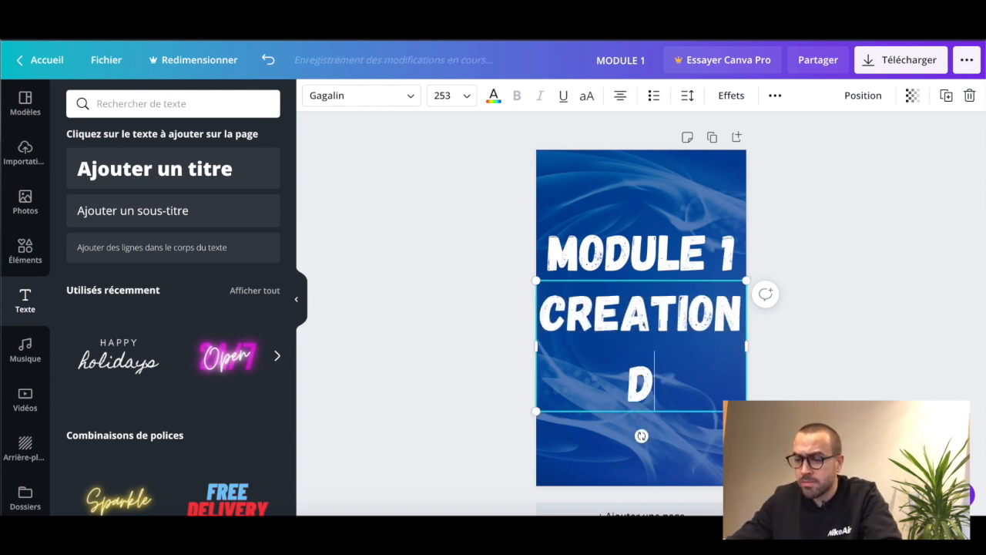
{"action": "type", "text": "'UN MOCH"}
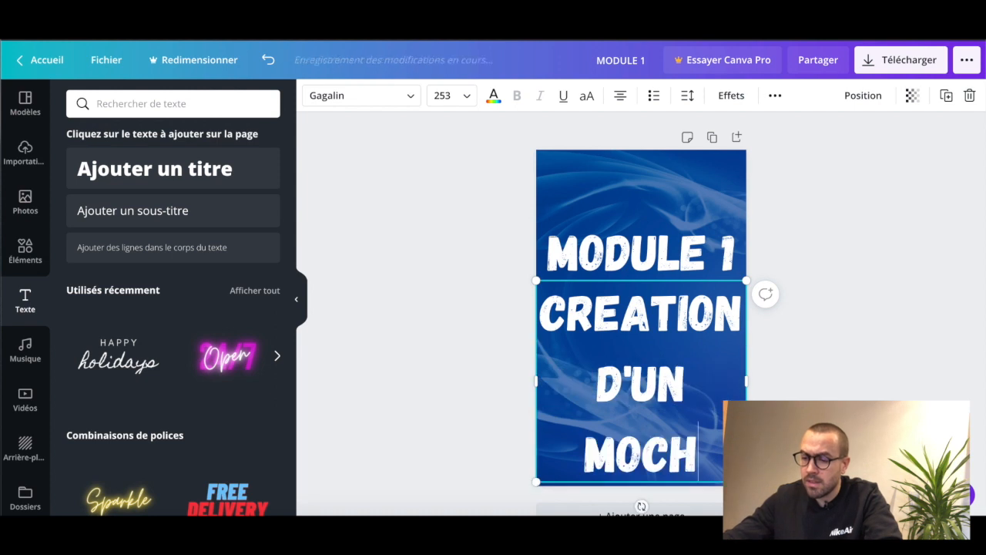
{"action": "key", "text": "BackSpace"}
{"action": "type", "text": "KUP"}
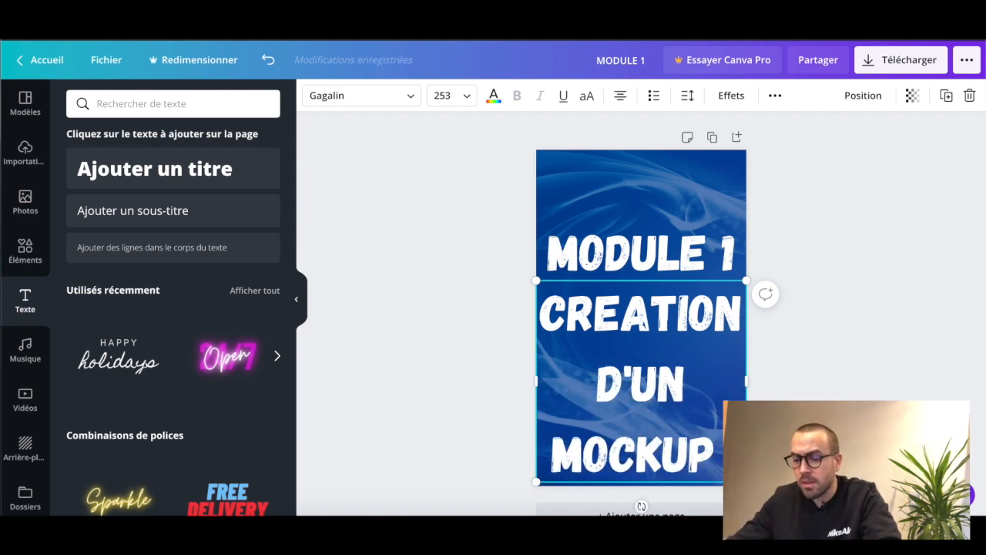
{"action": "key", "text": "Return"}
{"action": "type", "text": "3D"}
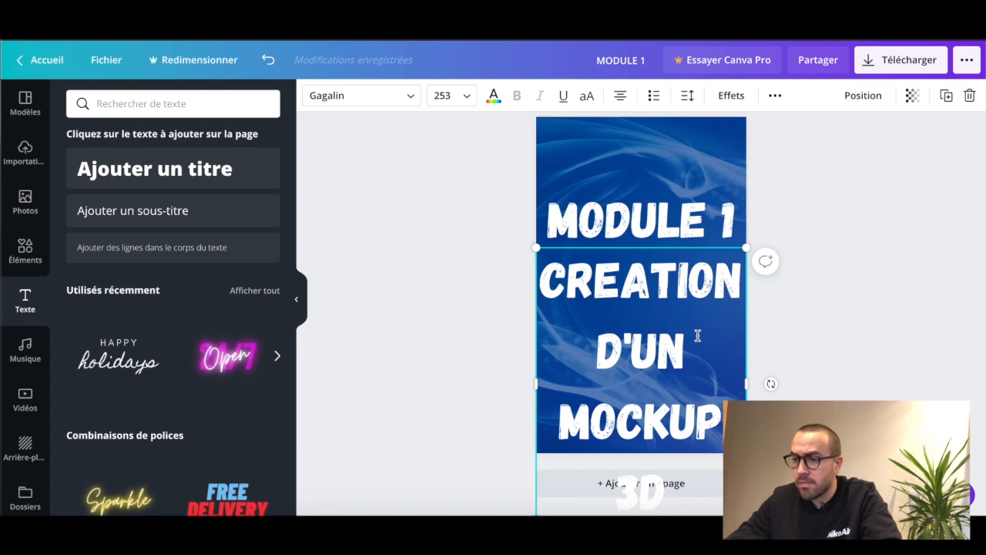
Set the subtitle's font size to 80 and break the line before "MOCKUP" so the text sits on two lines
{"action": "left_click", "coordinate": [466, 96]}
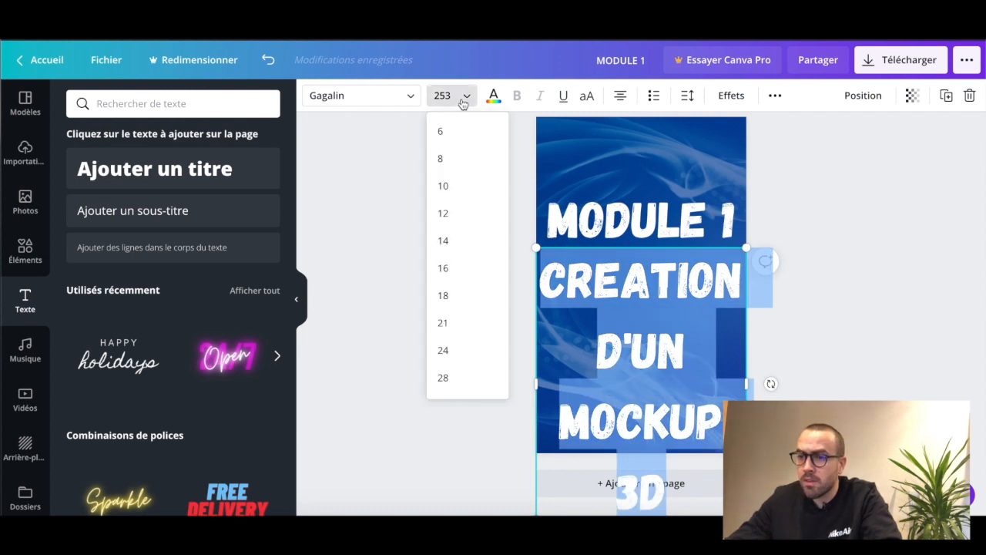
{"action": "left_click", "coordinate": [443, 350]}
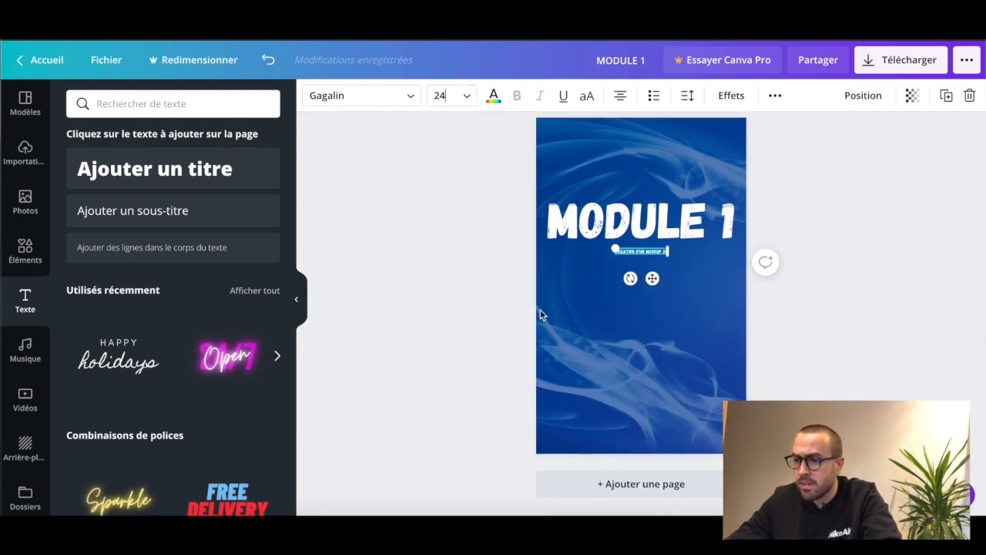
{"action": "left_click", "coordinate": [465, 101]}
{"action": "scroll", "coordinate": [491, 272], "scroll_direction": "down", "scroll_amount": 5}
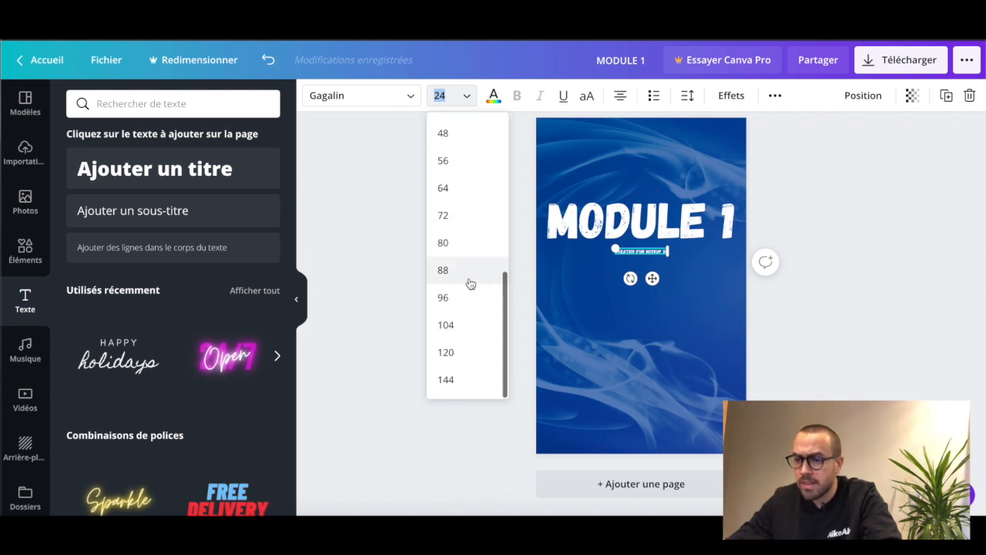
{"action": "left_click", "coordinate": [460, 240]}
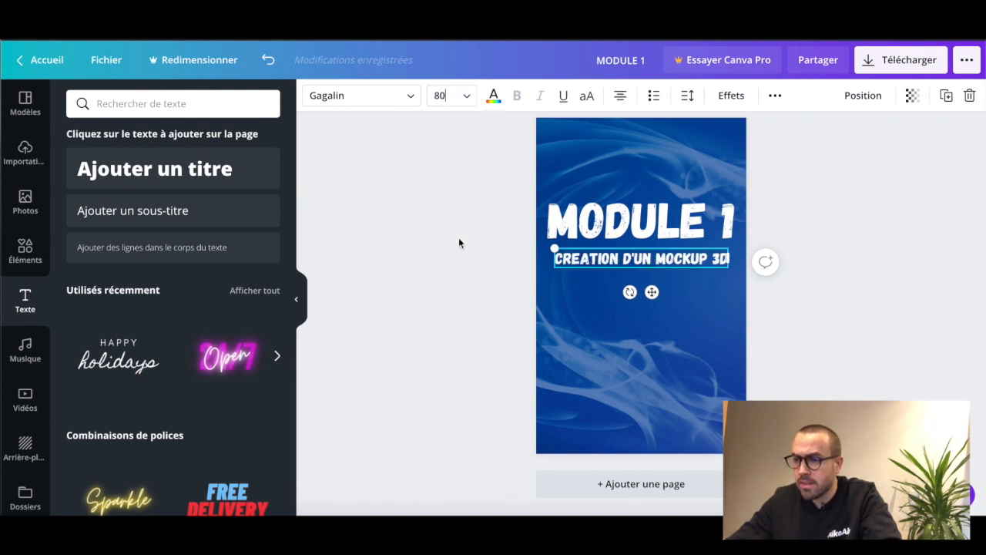
{"action": "left_click", "coordinate": [710, 318]}
{"action": "left_click", "coordinate": [654, 259]}
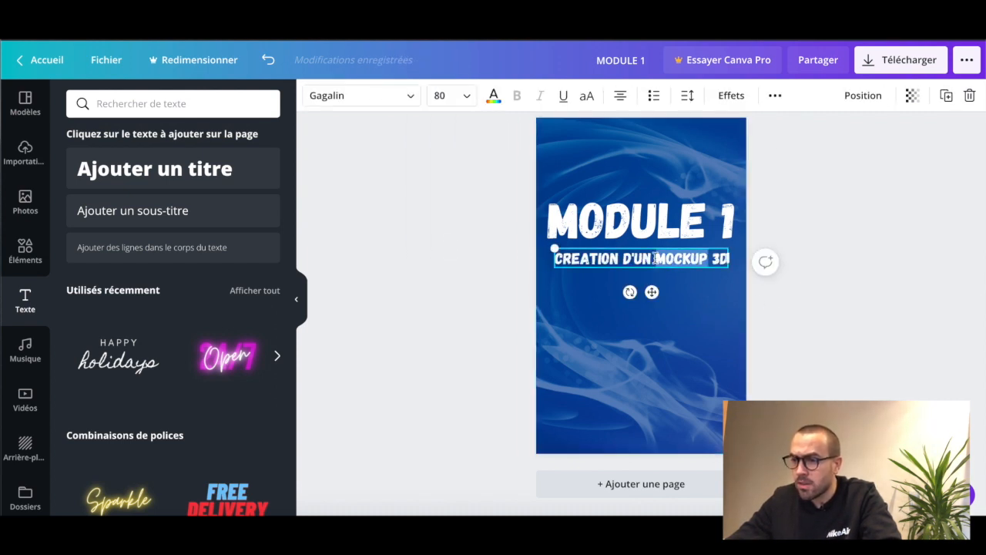
{"action": "key", "text": "Return"}
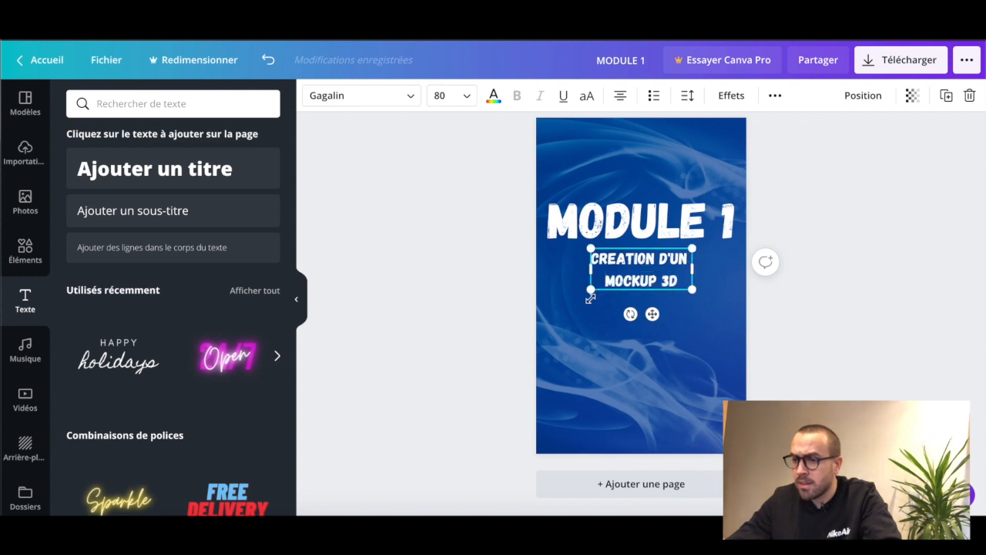
Enlarge the two-line subtitle to size 130 and centre it horizontally under the "MODULE 1" title
{"action": "left_click_drag", "start_coordinate": [579, 292], "coordinate": [564, 296]}
{"action": "left_click_drag", "start_coordinate": [628, 301], "coordinate": [640, 301]}
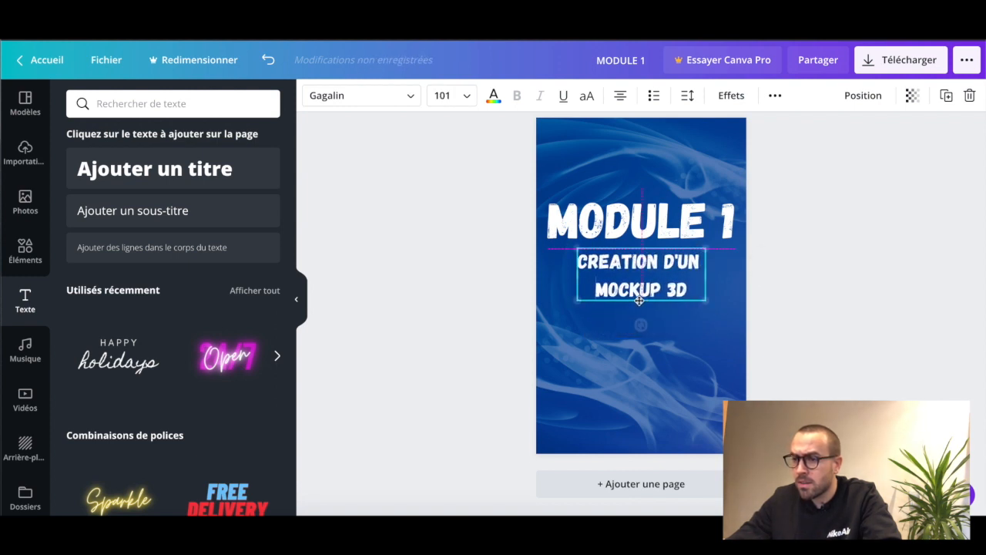
{"action": "left_click_drag", "start_coordinate": [578, 301], "coordinate": [641, 320]}
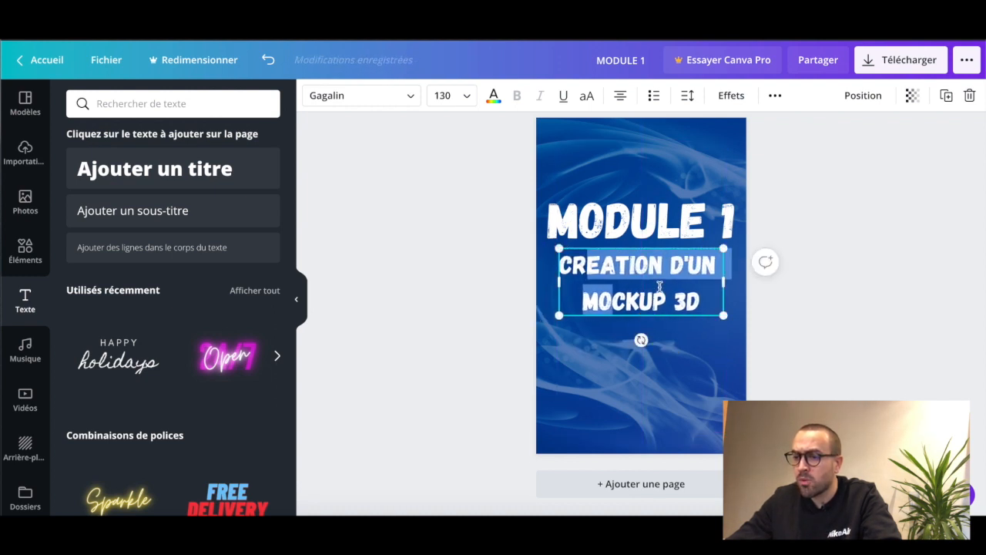
Change the subtitle's font to Passion One Regular and tighten its line height to 0.88
{"action": "double_click", "coordinate": [660, 286]}
{"action": "left_click", "coordinate": [361, 98]}
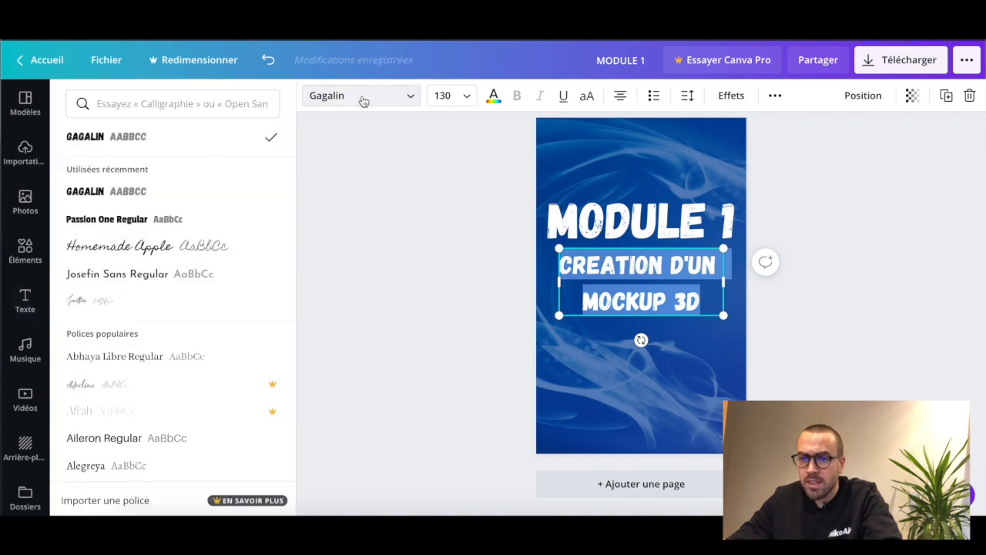
{"action": "left_click", "coordinate": [176, 220]}
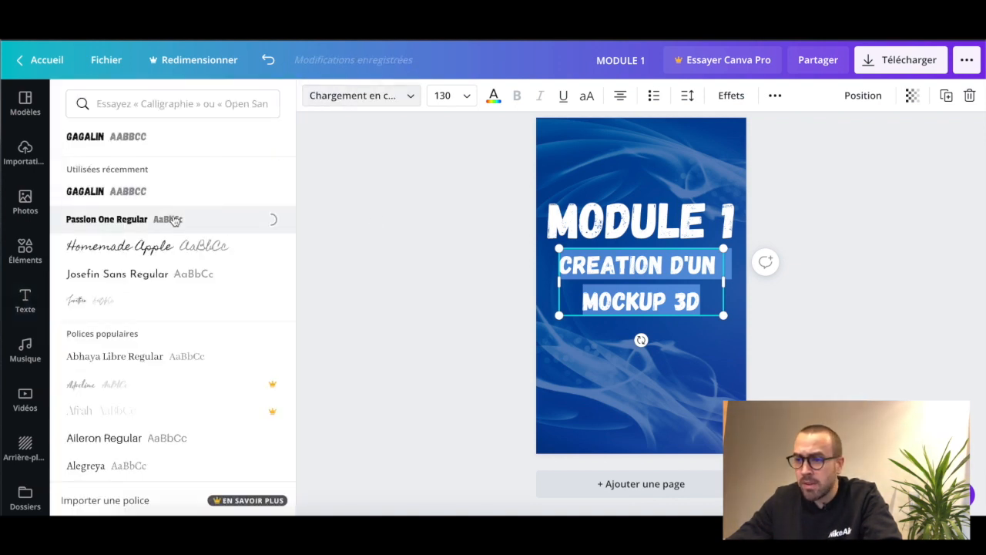
{"action": "left_click", "coordinate": [685, 97]}
{"action": "left_click_drag", "start_coordinate": [817, 163], "coordinate": [797, 170]}
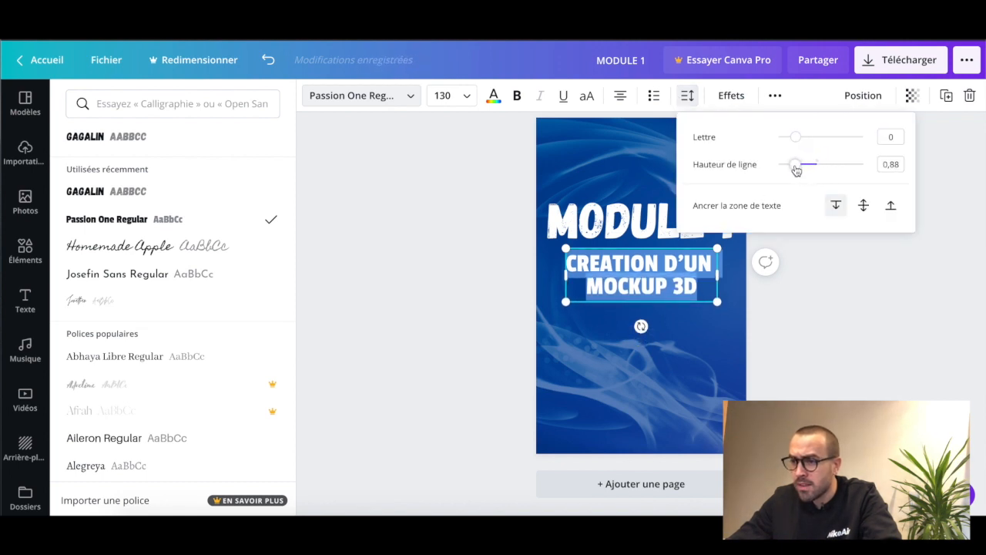
{"action": "left_click", "coordinate": [771, 332]}
{"action": "left_click", "coordinate": [772, 332]}
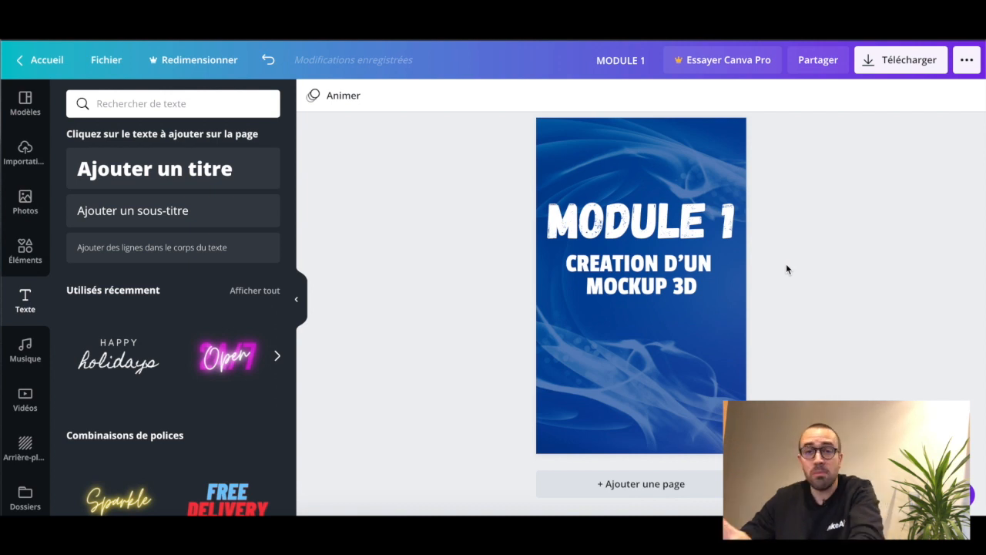
Download the finished cover as a PNG file at its original 1410 × 2250 px size
{"action": "left_click", "coordinate": [909, 69]}
{"action": "left_click", "coordinate": [810, 158]}
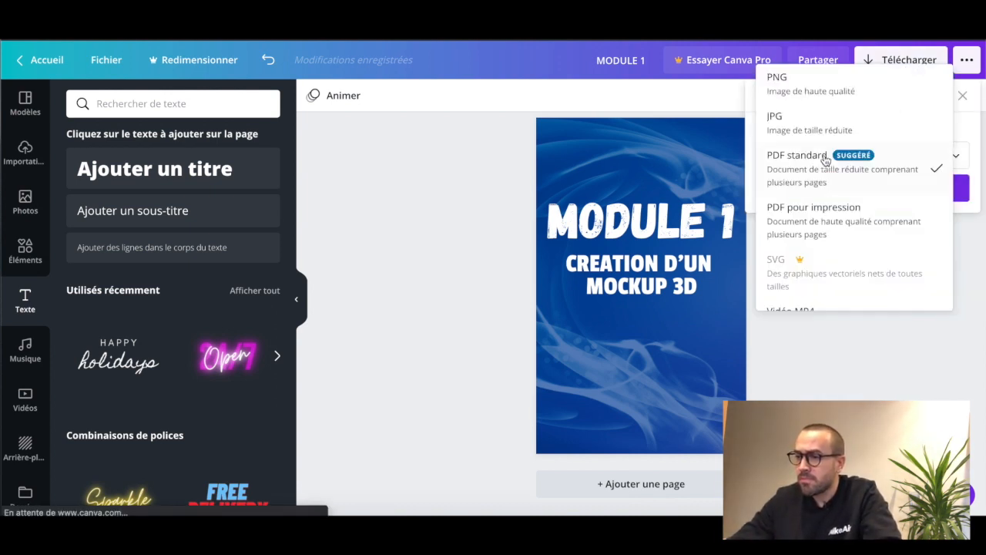
{"action": "left_click", "coordinate": [819, 83]}
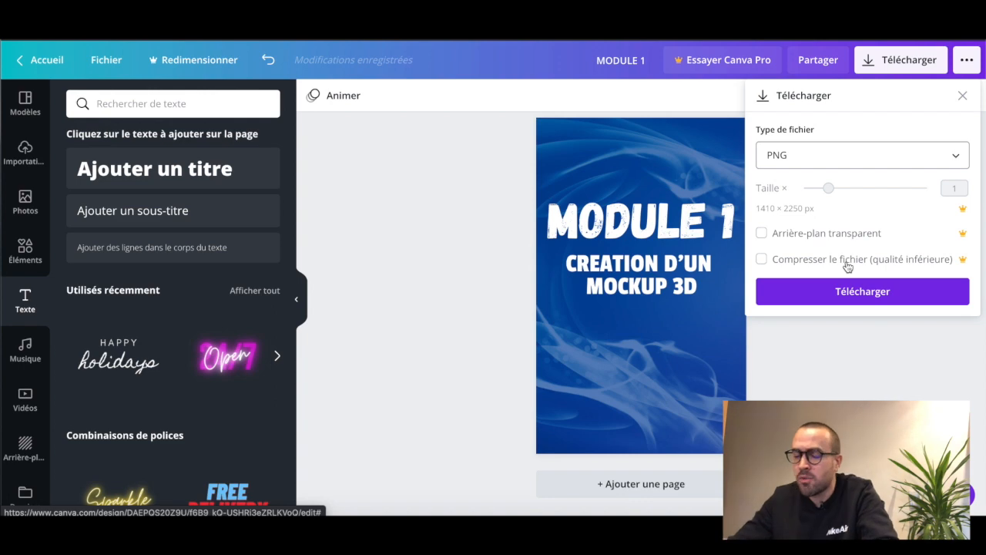
{"action": "left_click", "coordinate": [881, 295]}
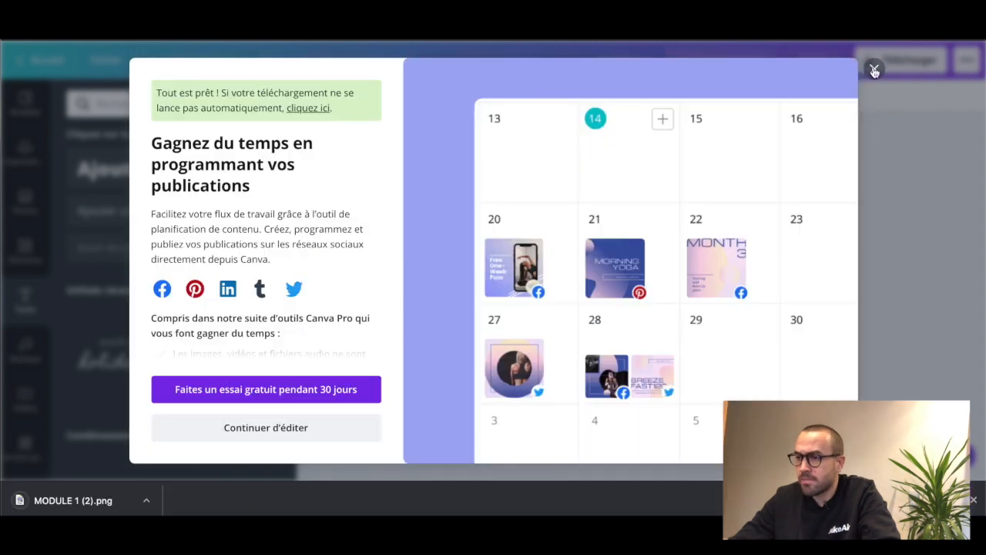
{"action": "left_click", "coordinate": [874, 67]}
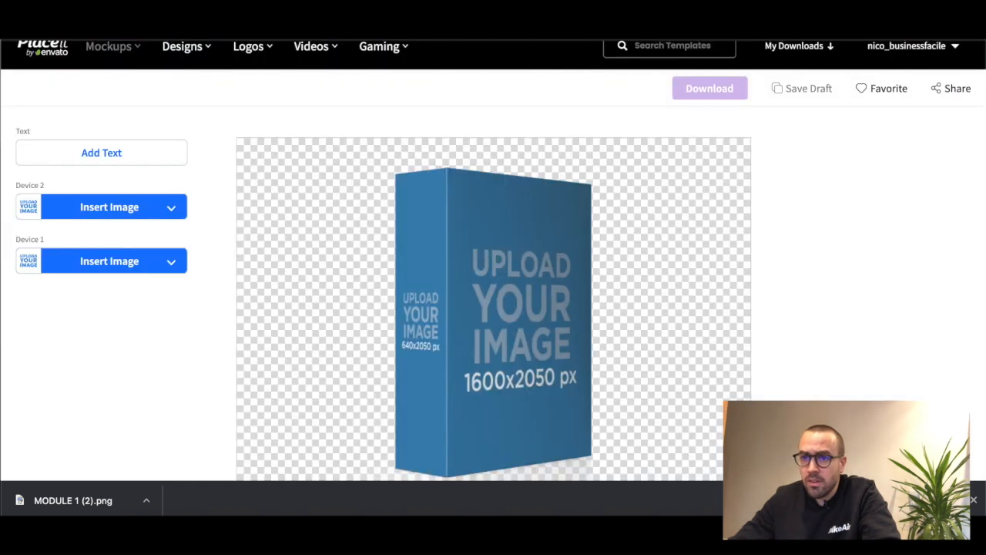
Switch to the Placeit box mockup and upload the downloaded cover PNG from the device as the Device 2 image
{"action": "mouse_move", "coordinate": [181, 46]}
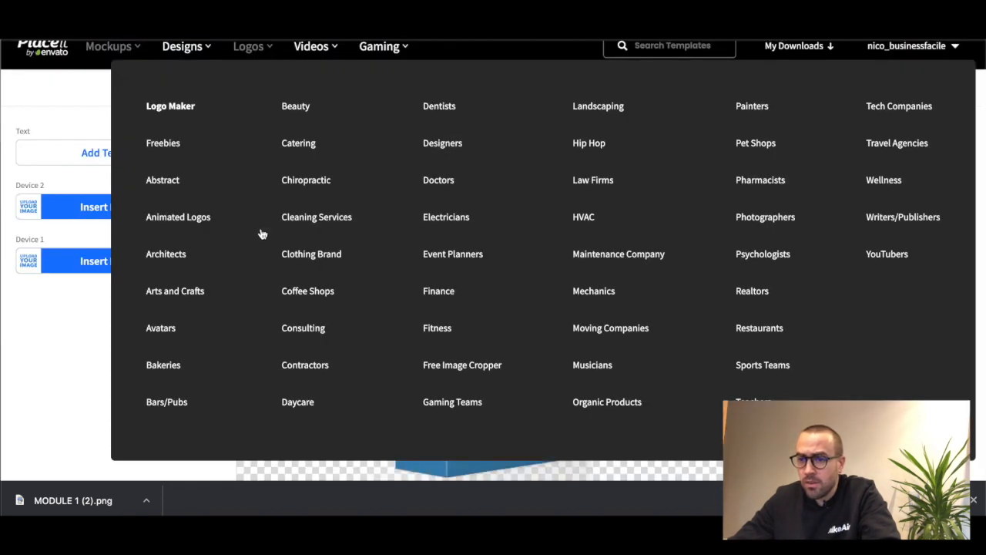
{"action": "scroll", "coordinate": [128, 366], "scroll_direction": "down", "scroll_amount": 1}
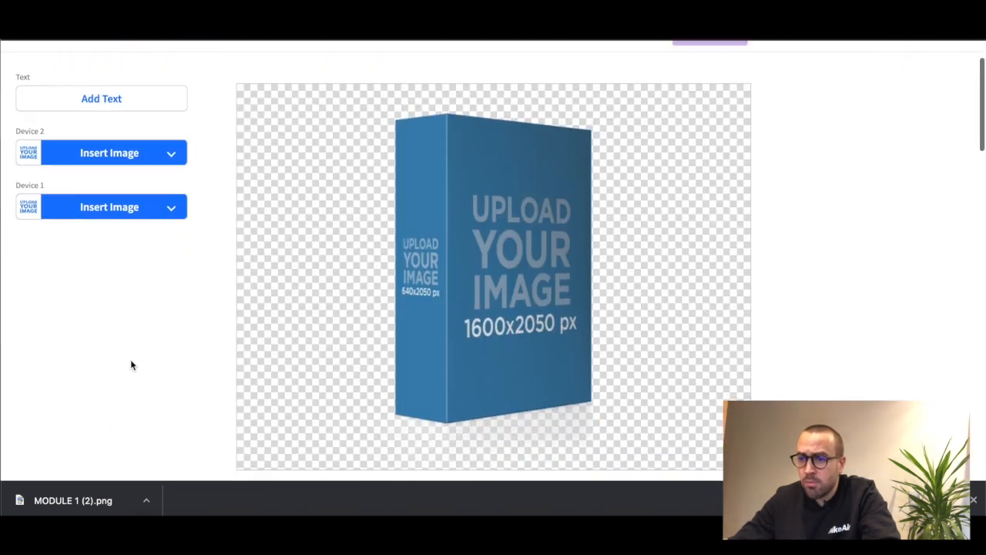
{"action": "left_click", "coordinate": [136, 156]}
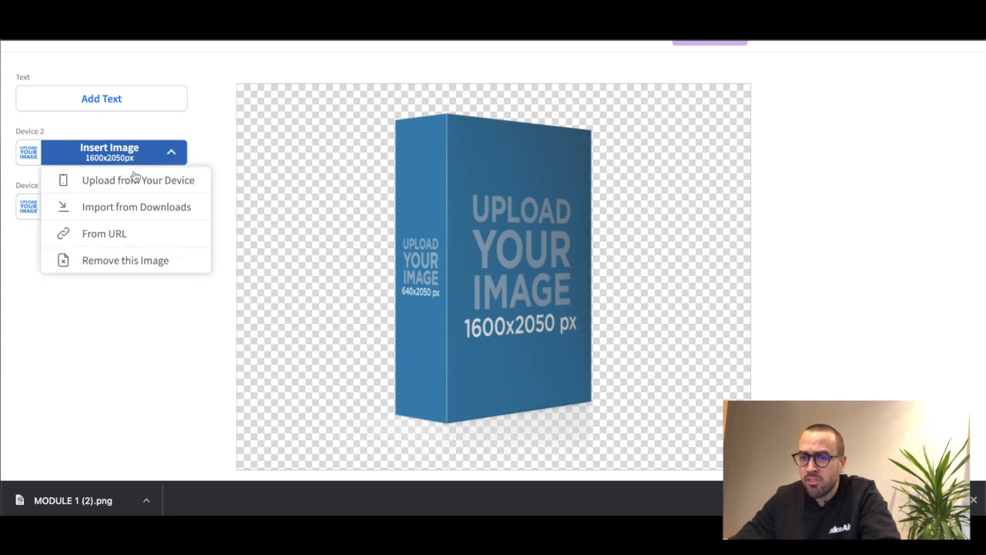
{"action": "left_click", "coordinate": [138, 181]}
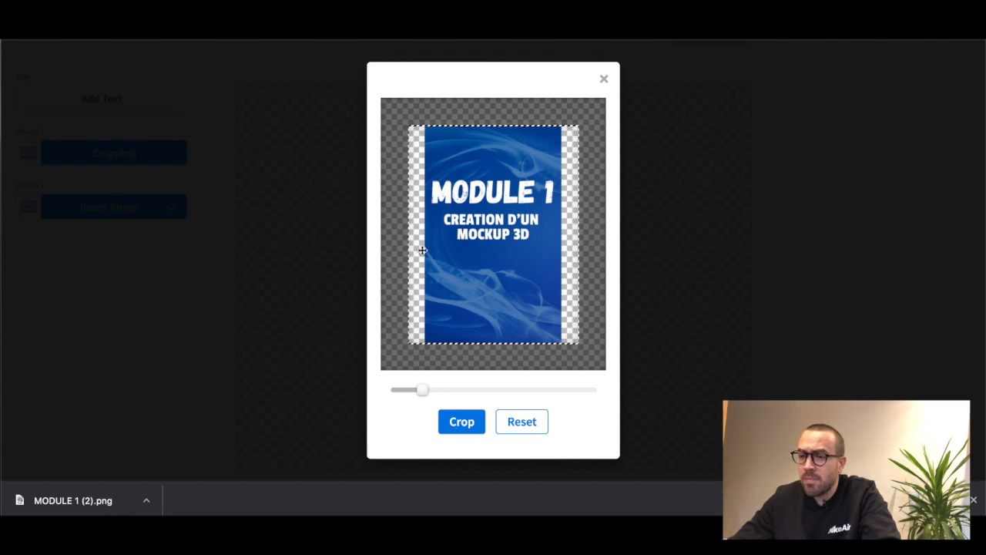
Scale the cover image up until it fills the crop frame's full width, and apply the crop
{"action": "mouse_move", "coordinate": [421, 391]}
{"action": "left_mouse_down"}
{"action": "mouse_move", "coordinate": [476, 390]}
{"action": "mouse_move", "coordinate": [403, 390]}
{"action": "mouse_move", "coordinate": [440, 389]}
{"action": "mouse_move", "coordinate": [407, 389]}
{"action": "mouse_move", "coordinate": [419, 387]}
{"action": "left_mouse_up"}
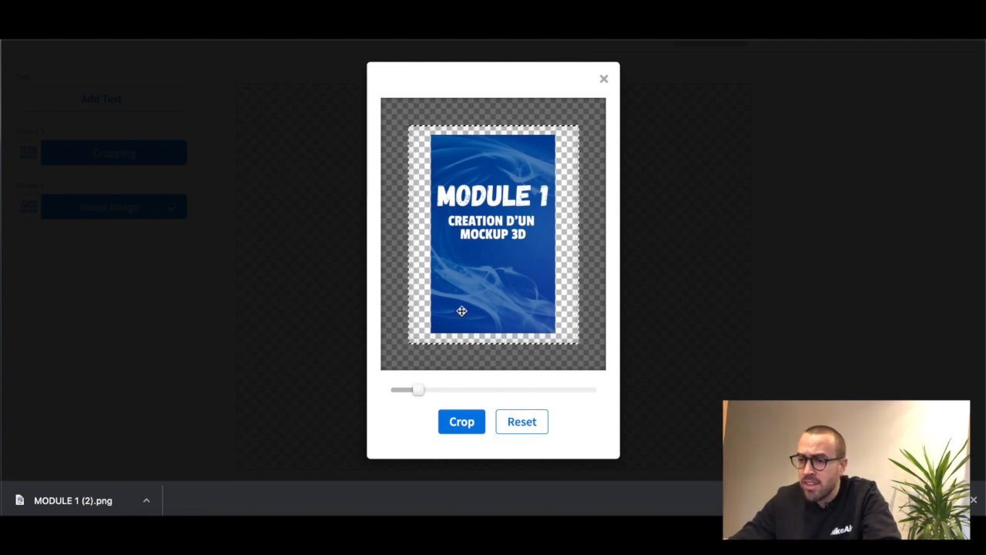
{"action": "left_click_drag", "start_coordinate": [420, 390], "coordinate": [434, 390]}
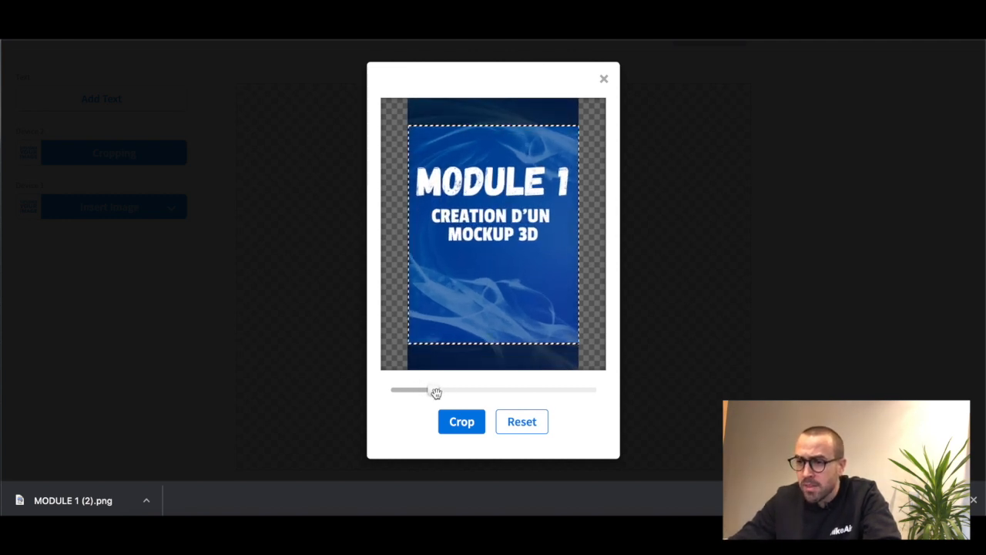
{"action": "left_click", "coordinate": [473, 423]}
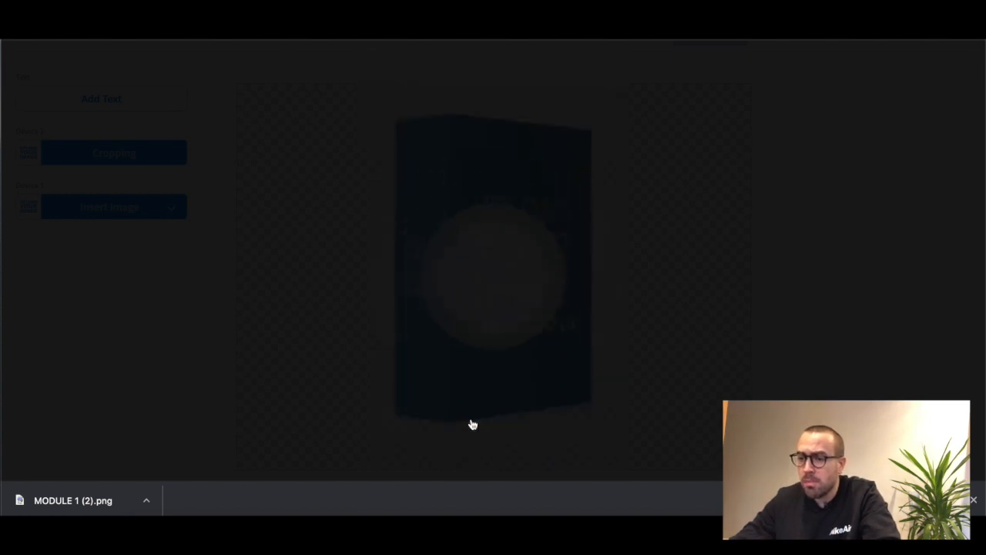